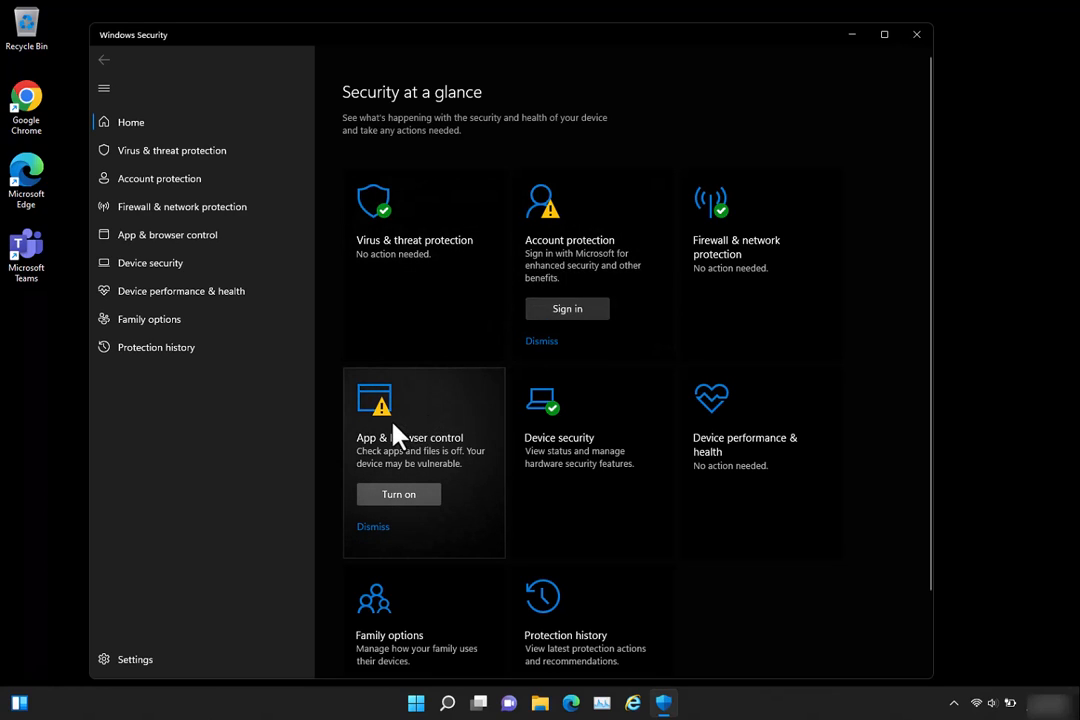
- Turn on Check apps and files, SmartScreen for Microsoft Edge and SmartScreen for Microsoft Store apps under reputation-based protection
{"action": "left_click", "coordinate": [413, 450]}
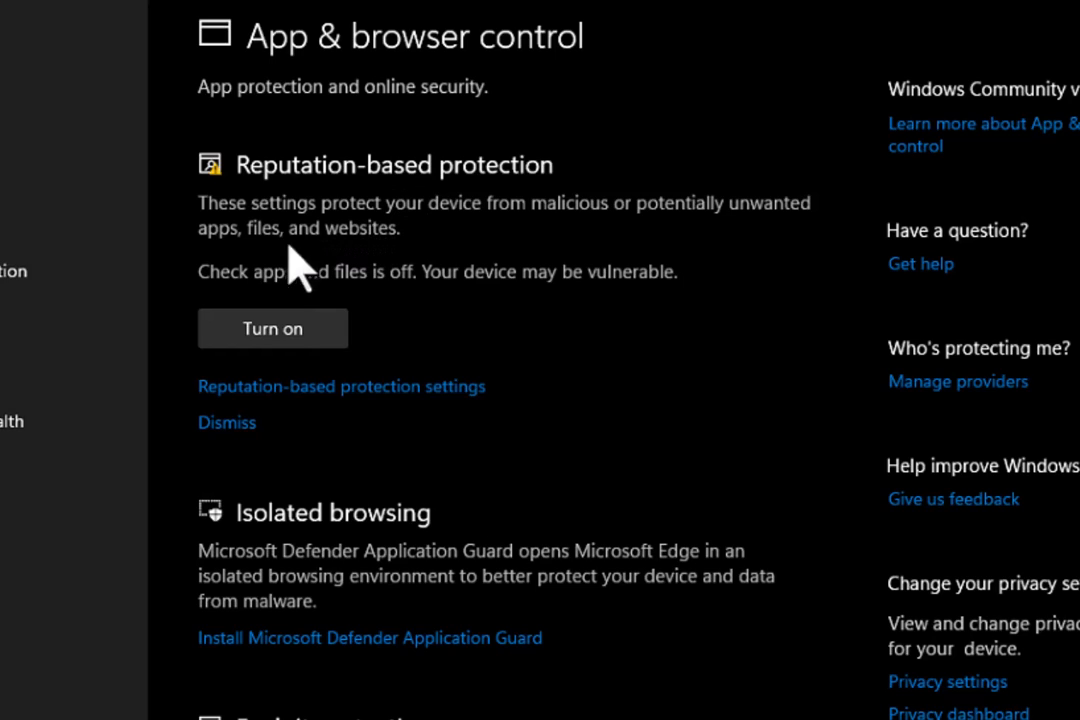
{"action": "left_click", "coordinate": [310, 335]}
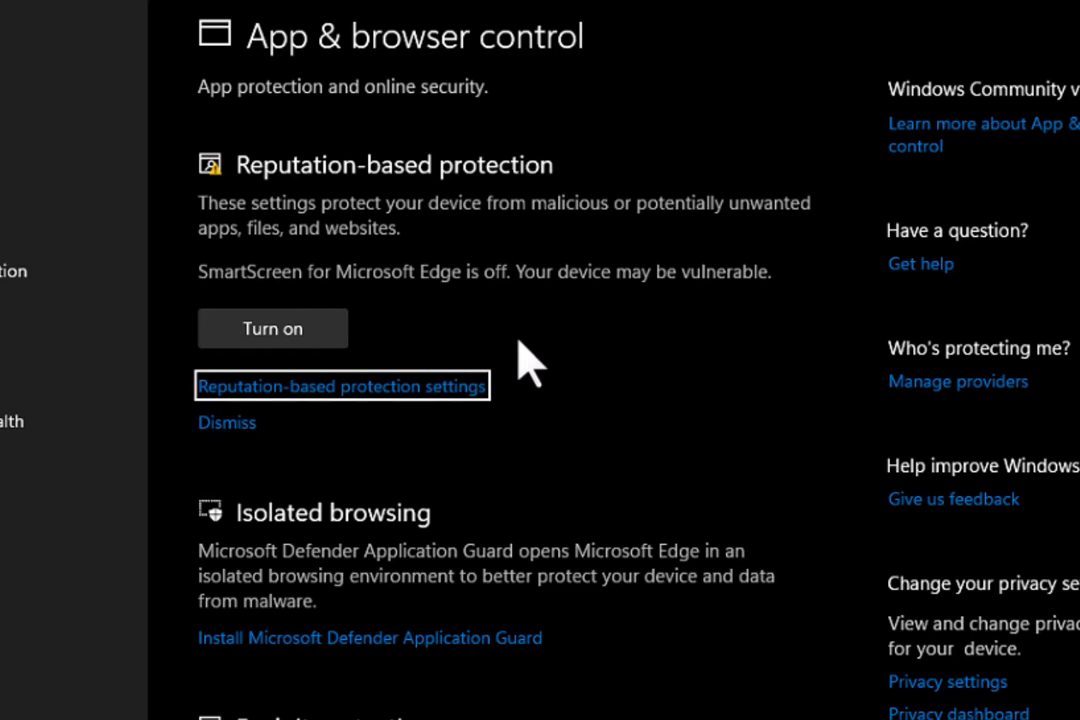
{"action": "left_click", "coordinate": [316, 388]}
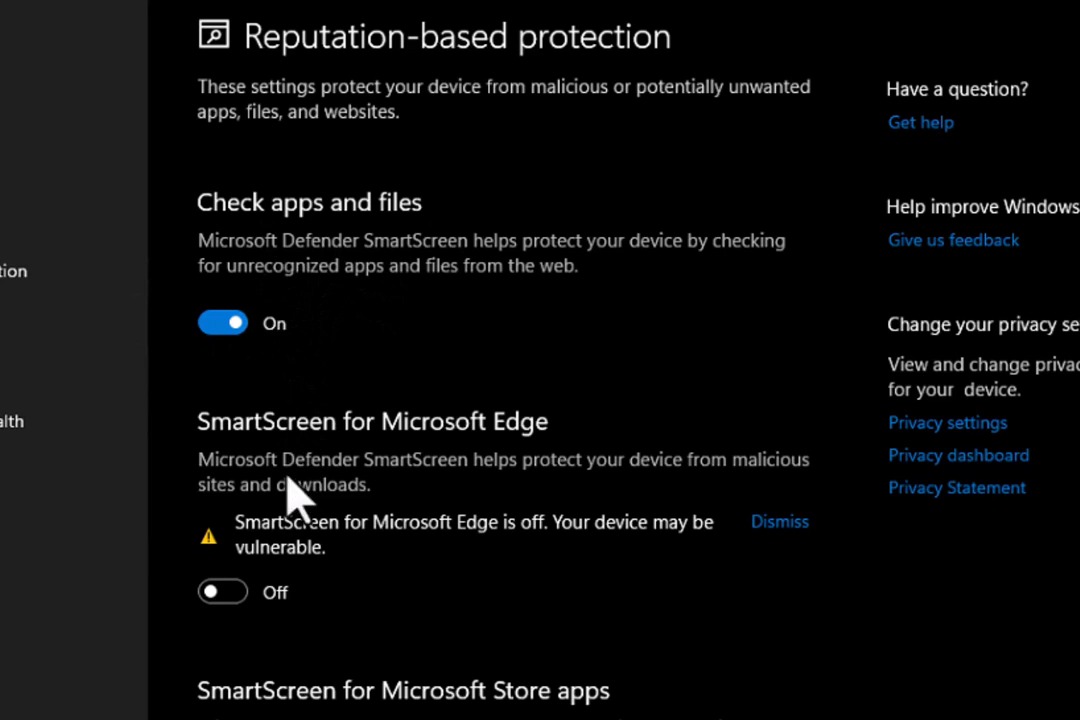
{"action": "left_click", "coordinate": [226, 596]}
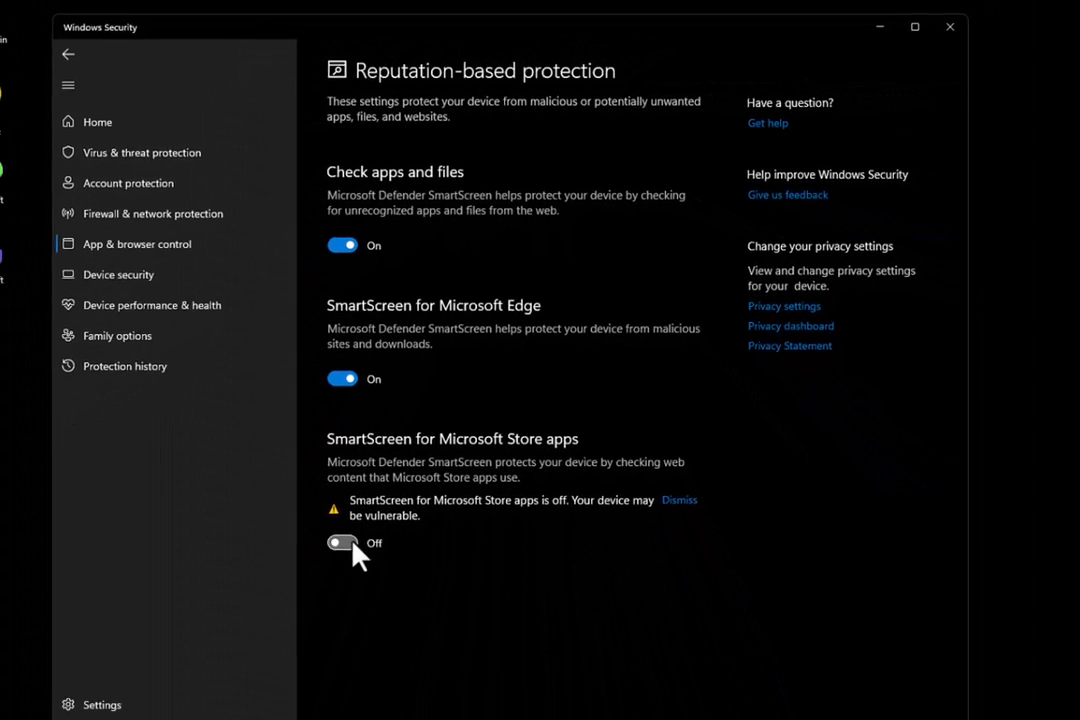
{"action": "left_click", "coordinate": [350, 548]}
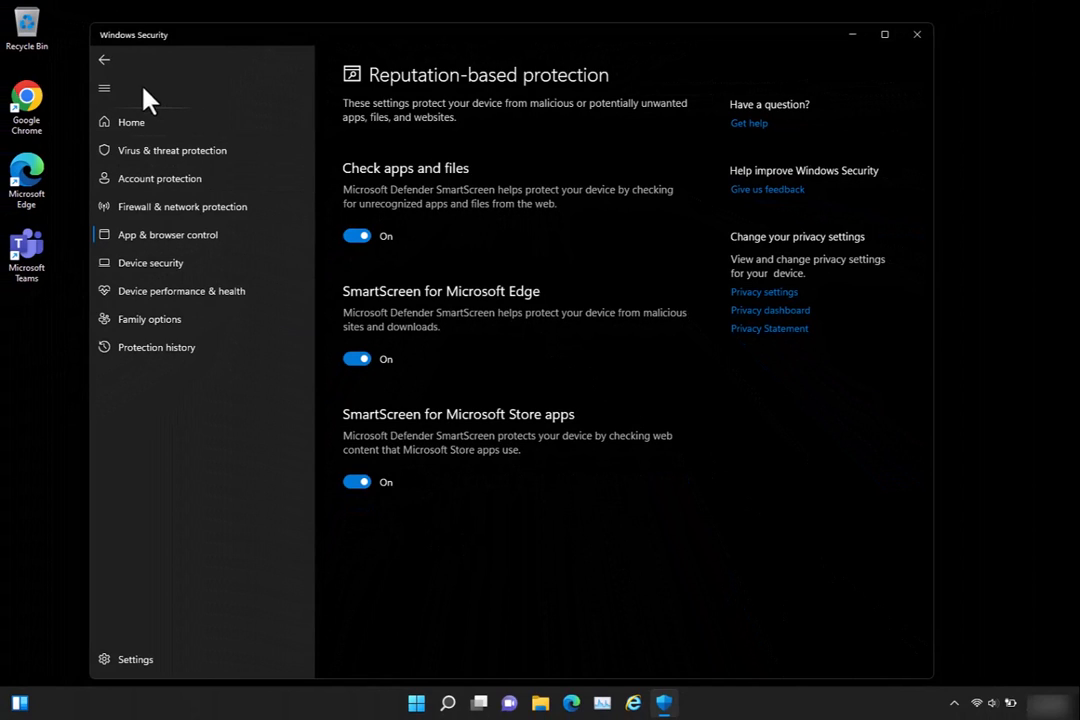
{"action": "left_click", "coordinate": [104, 60]}
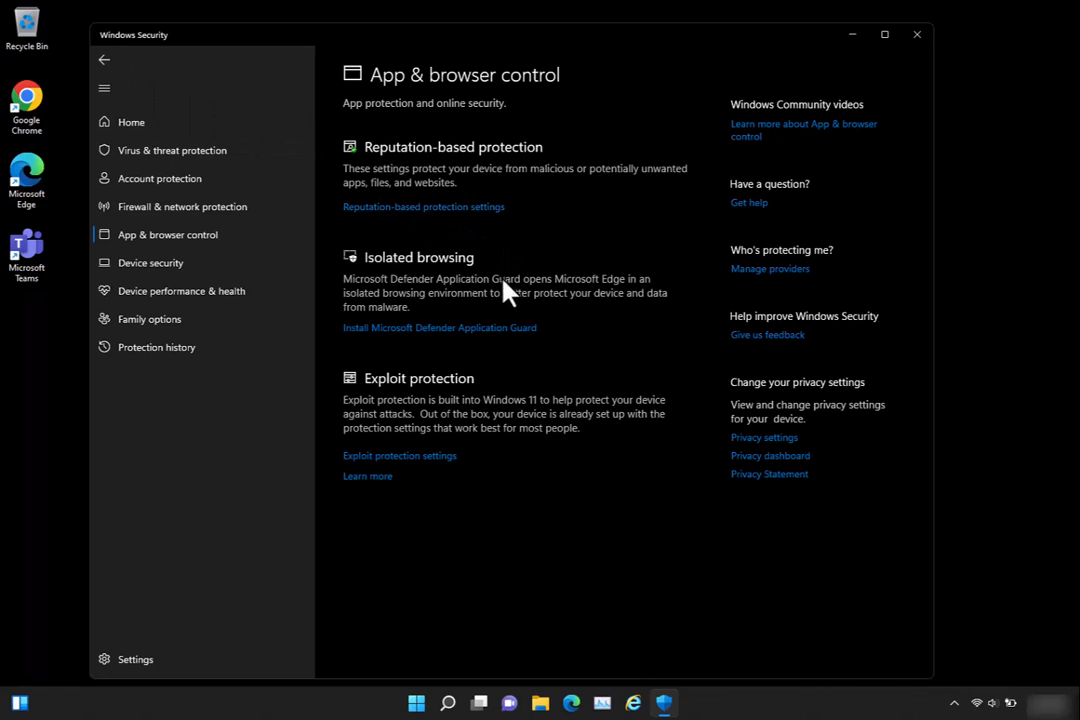
- Install the Microsoft Defender Application Guard Windows feature for isolated browsing and restart the computer, continuing despite other logged-on users
{"action": "left_click", "coordinate": [416, 338]}
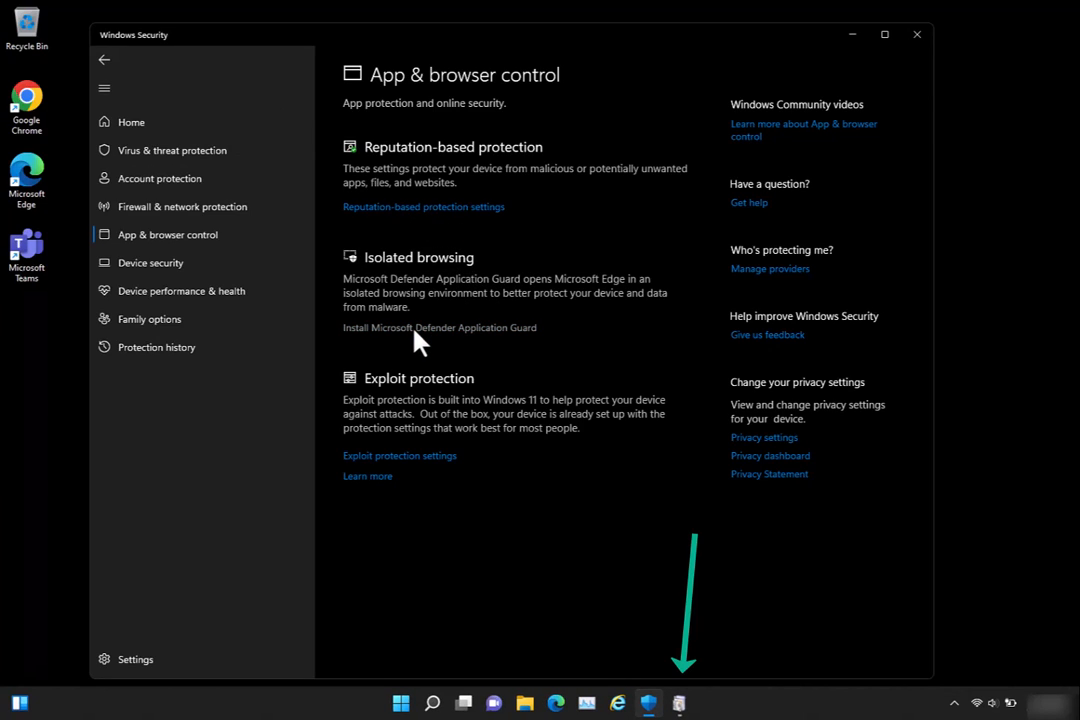
{"action": "left_click", "coordinate": [682, 704]}
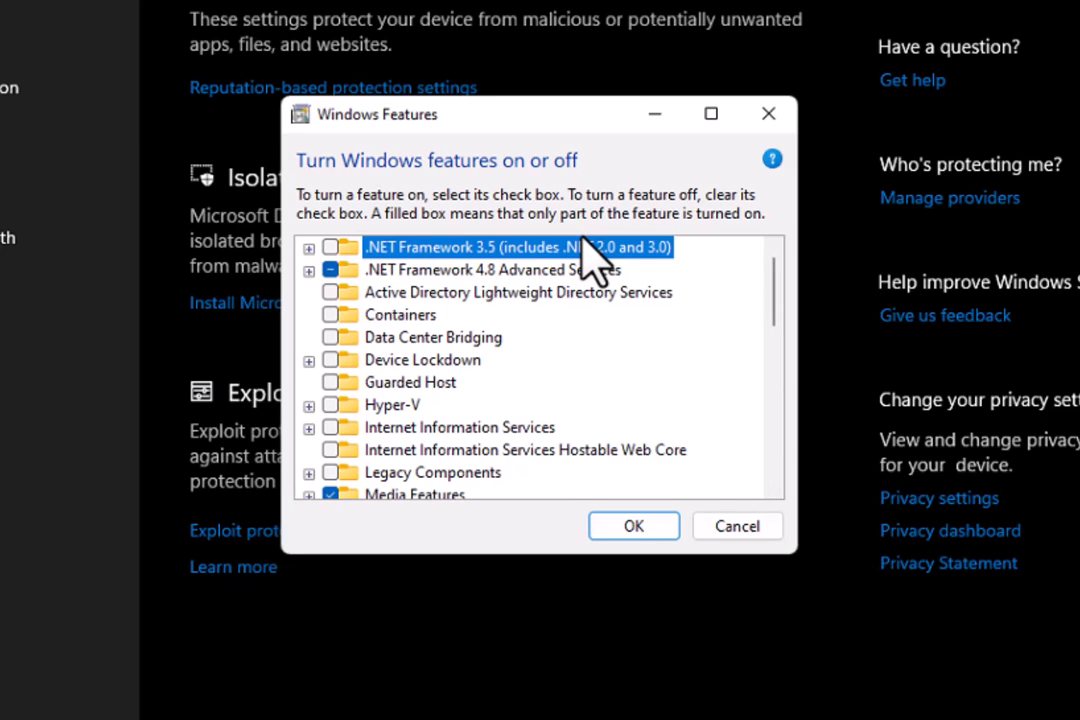
{"action": "left_click_drag", "start_coordinate": [580, 112], "coordinate": [840, 38]}
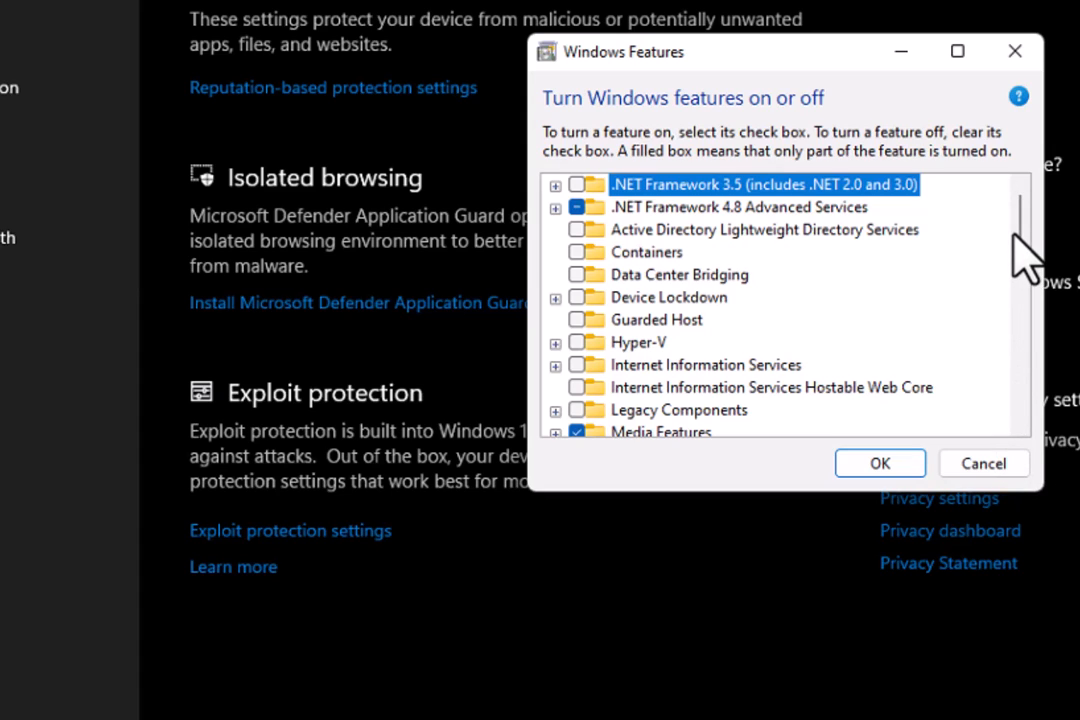
{"action": "left_click_drag", "start_coordinate": [1016, 232], "coordinate": [1021, 288]}
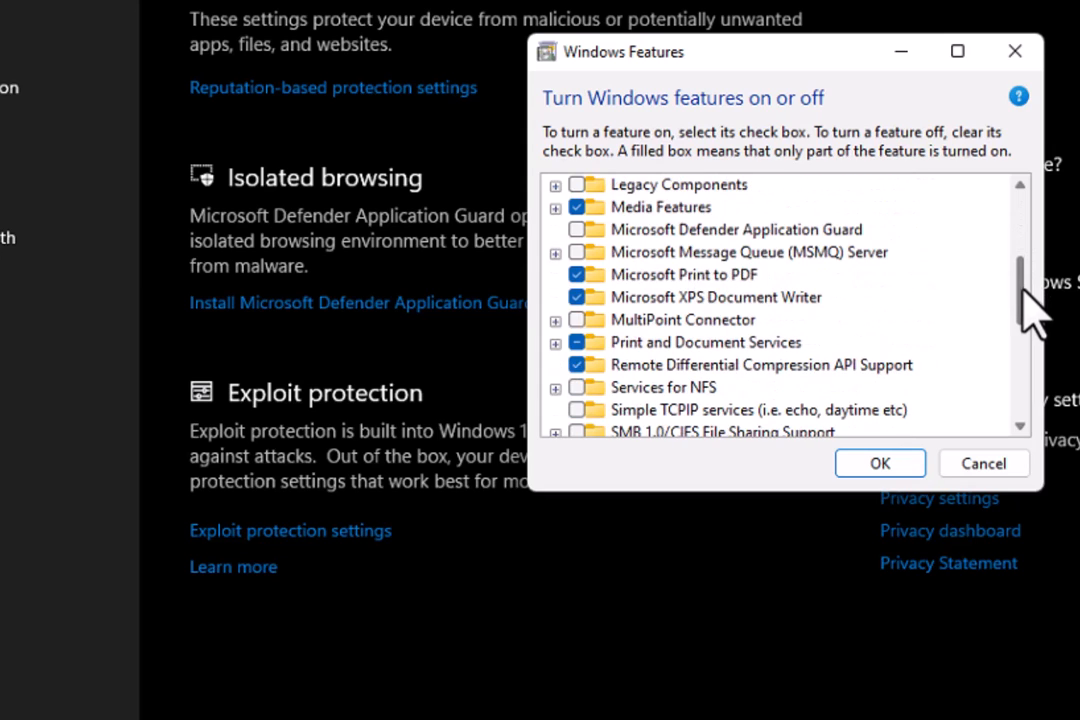
{"action": "left_click", "coordinate": [580, 231]}
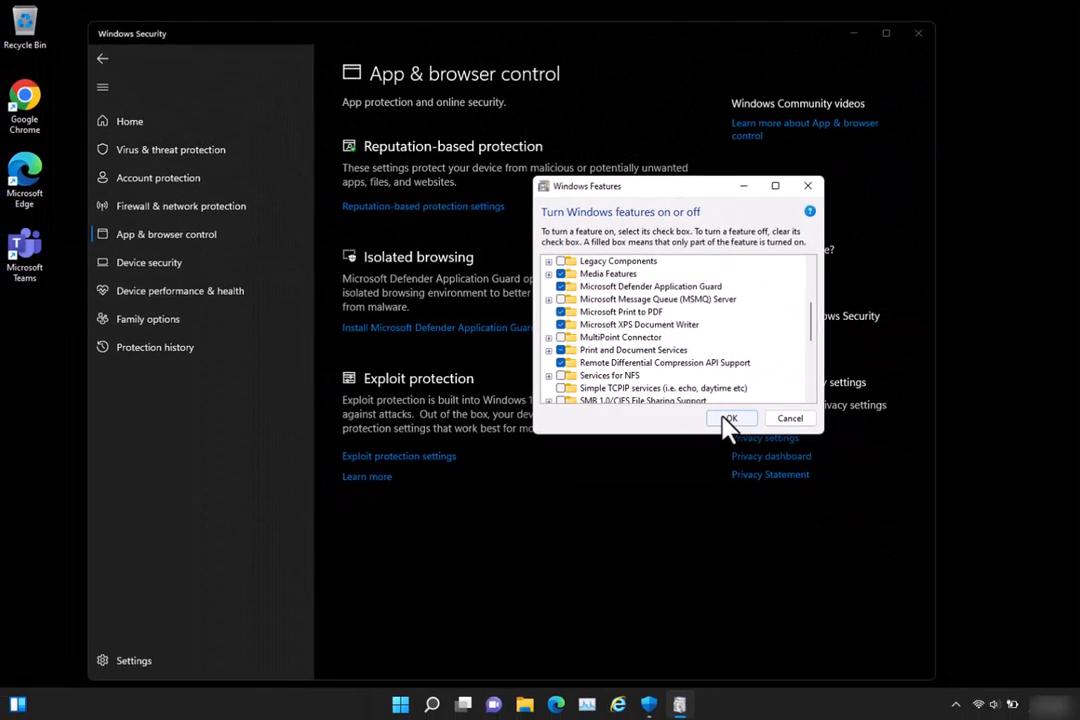
{"action": "left_click", "coordinate": [816, 445]}
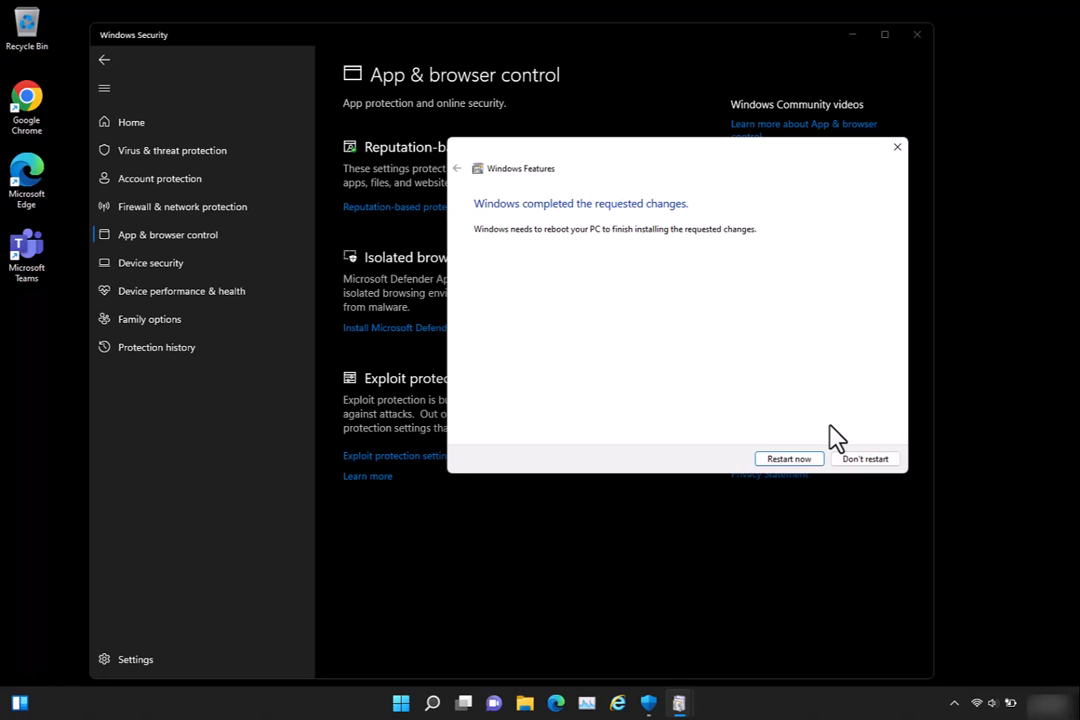
{"action": "left_click", "coordinate": [789, 459]}
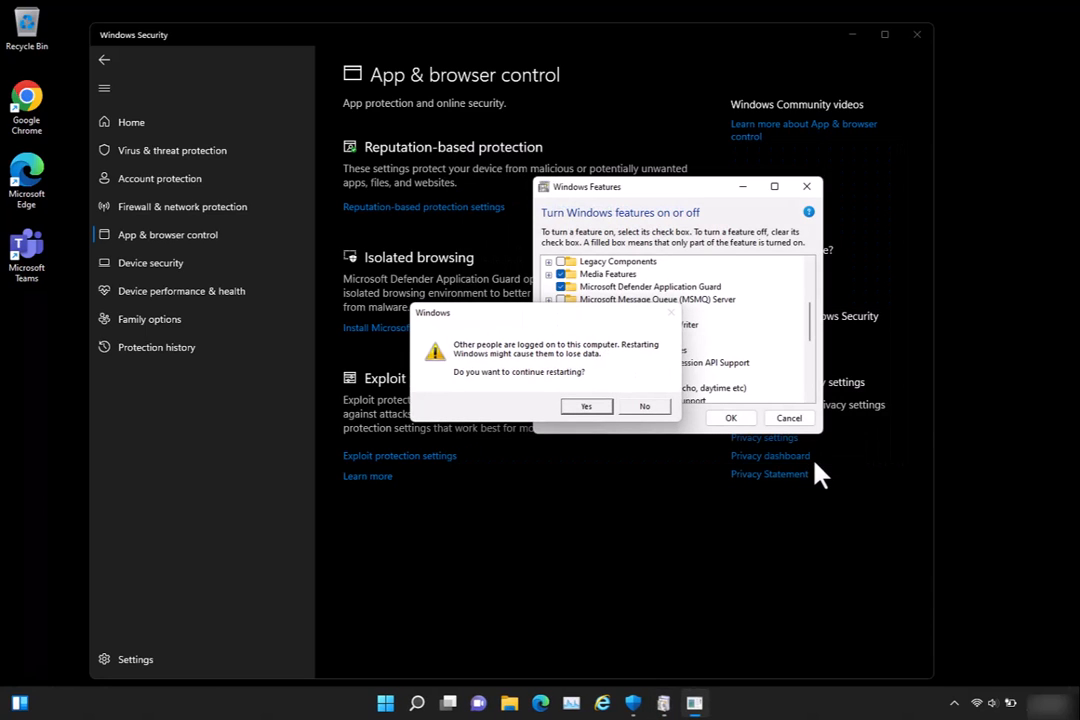
{"action": "left_click", "coordinate": [592, 407]}
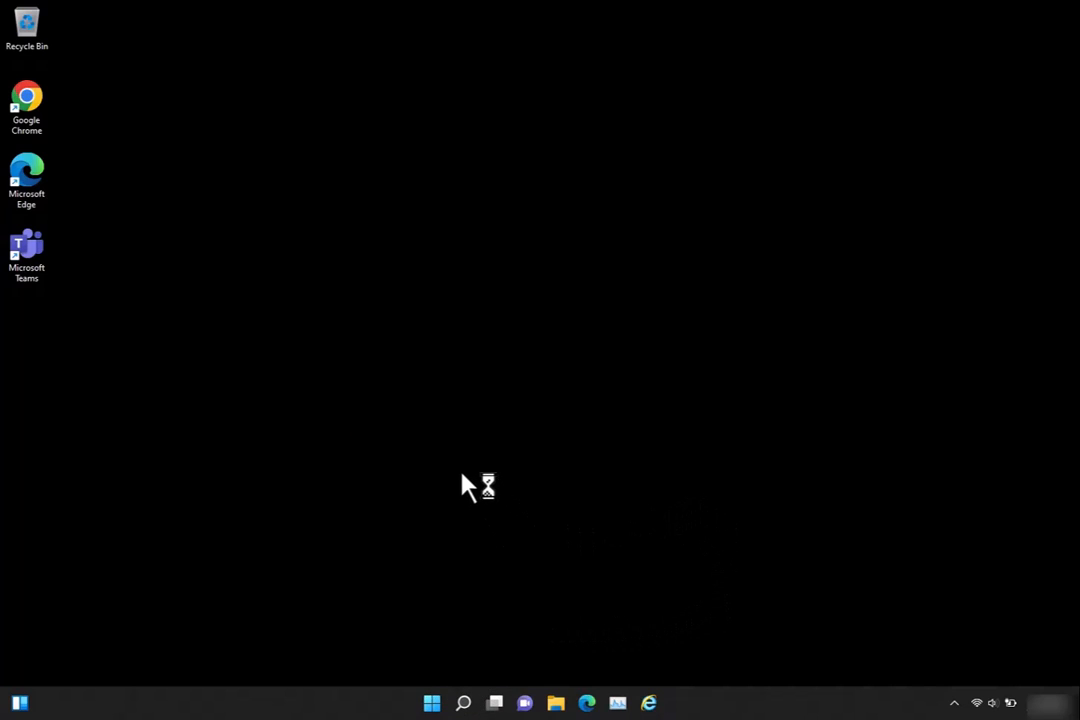
- Open Windows Security and go to the Application Guard settings for isolated browsing in App & browser control
{"action": "left_click", "coordinate": [433, 704]}
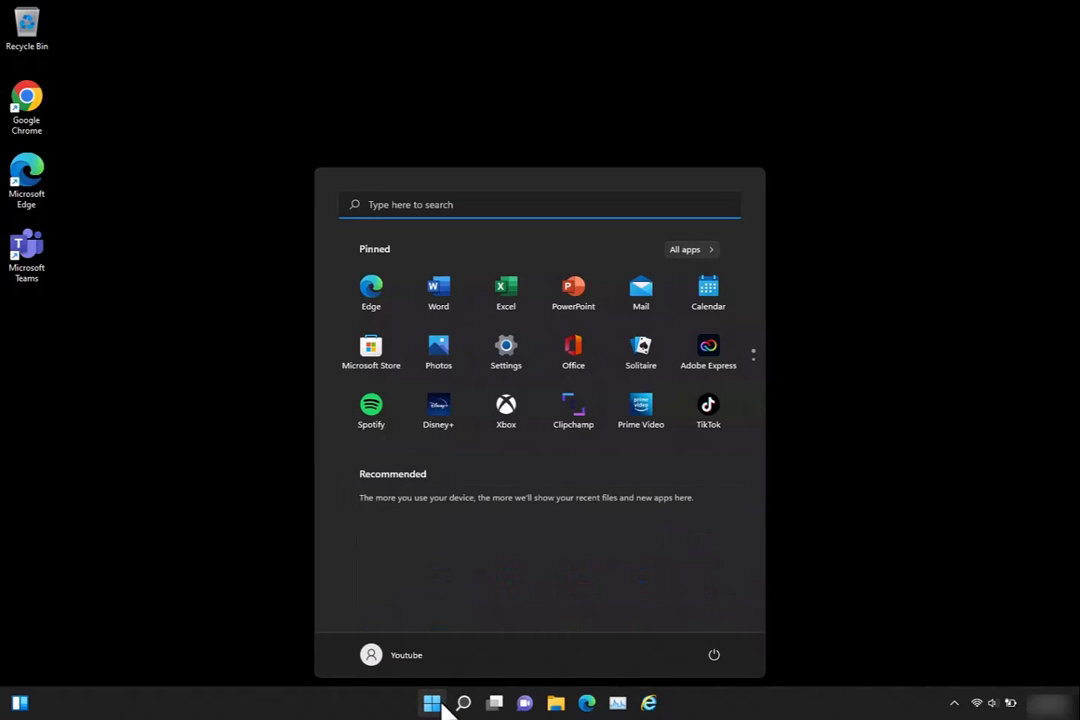
{"action": "type", "text": "windows sec"}
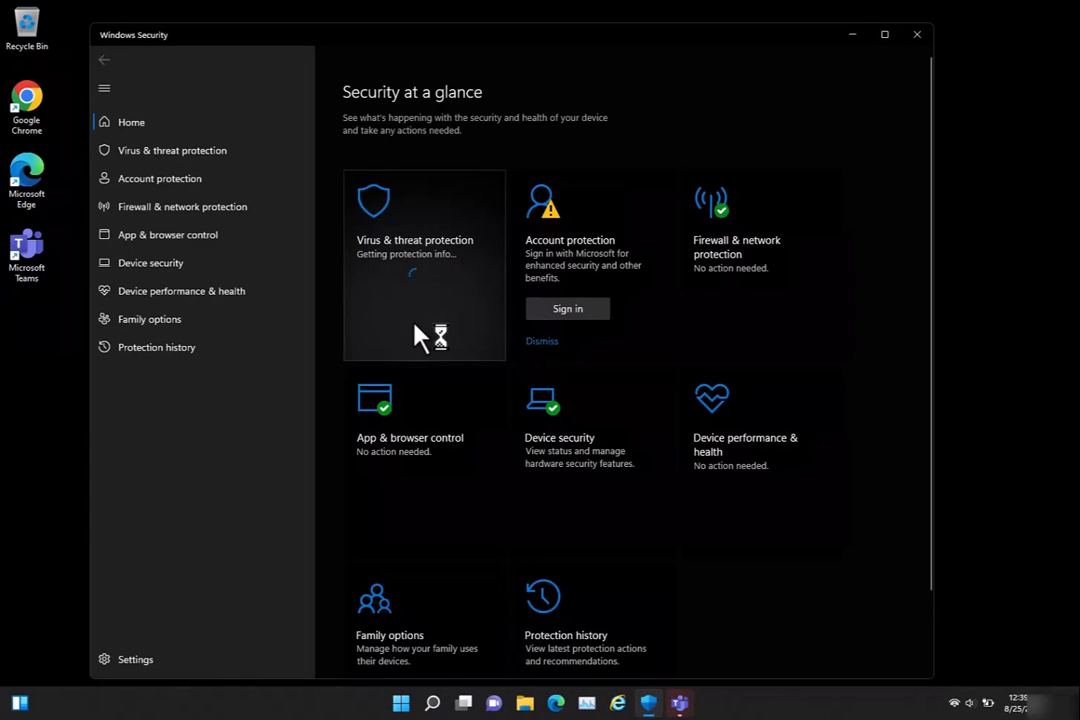
{"action": "left_click", "coordinate": [424, 430]}
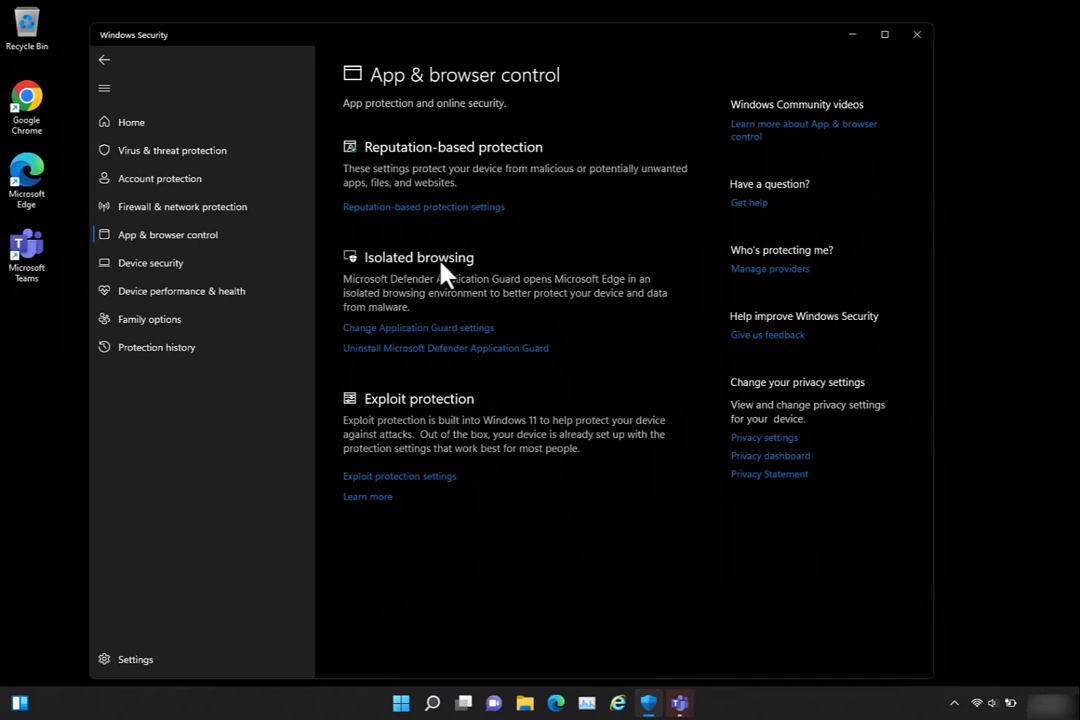
{"action": "left_click", "coordinate": [399, 330]}
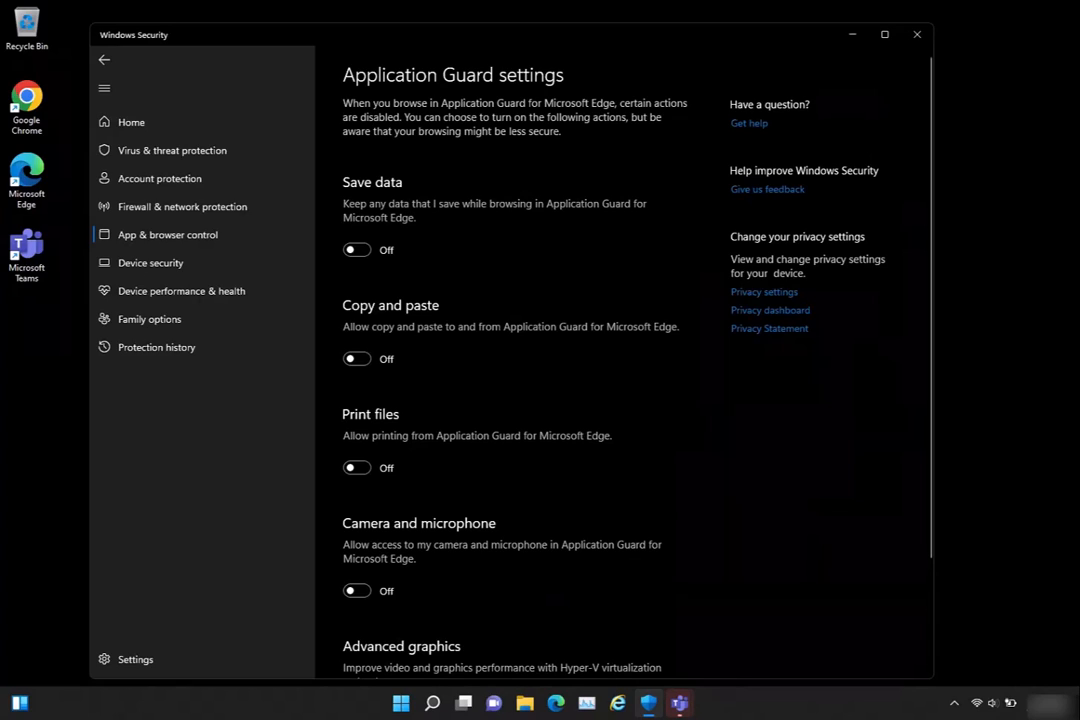
- Turn on Save data, Copy and paste, Print files, Camera and microphone, and Advanced graphics for Application Guard
{"action": "left_click", "coordinate": [357, 250]}
{"action": "left_click", "coordinate": [357, 386]}
{"action": "left_click", "coordinate": [357, 522]}
{"action": "scroll", "coordinate": [447, 515], "scroll_direction": "down", "scroll_amount": 3}
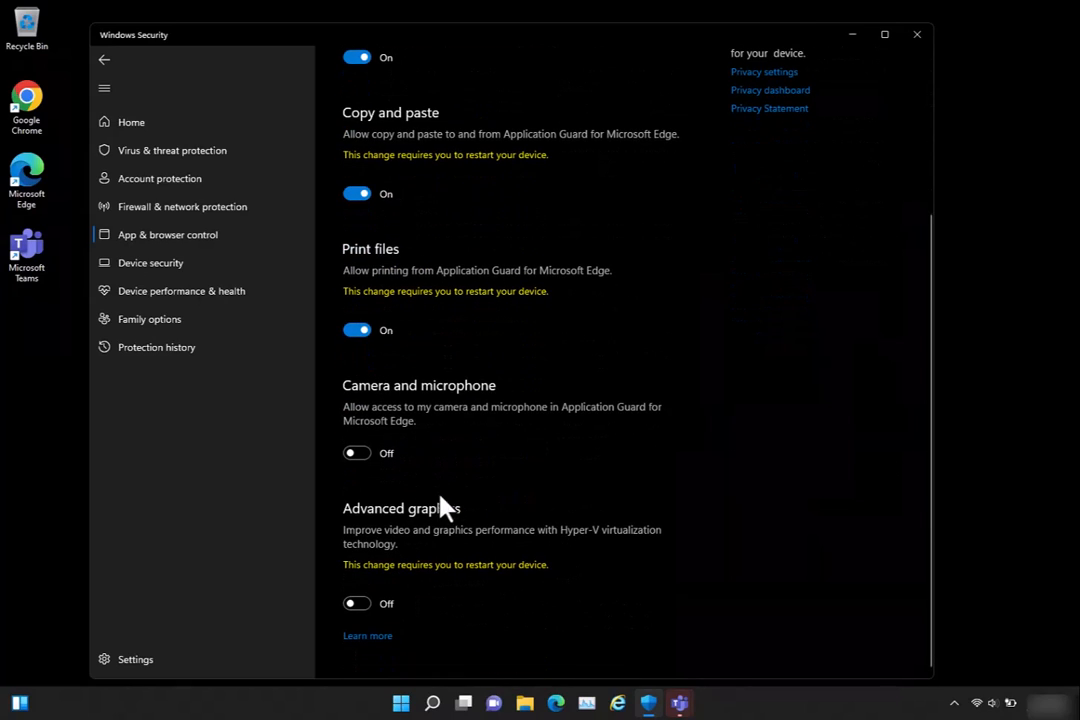
{"action": "left_click", "coordinate": [360, 456]}
{"action": "left_click", "coordinate": [362, 630]}
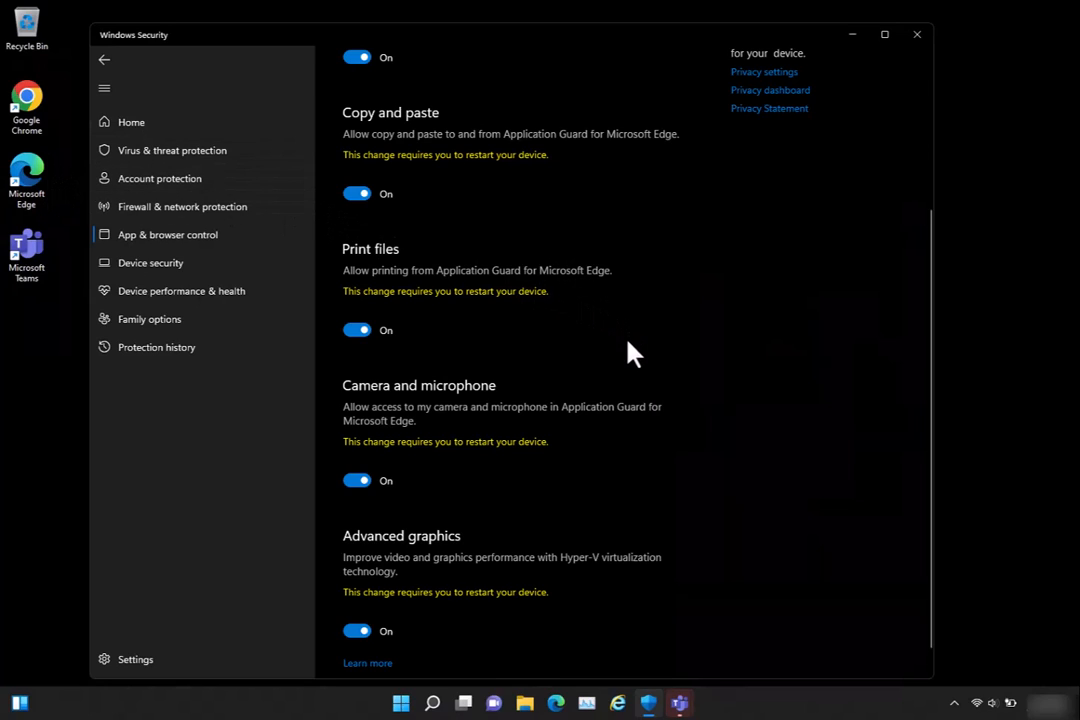
{"action": "scroll", "coordinate": [627, 354], "scroll_direction": "up", "scroll_amount": 3}
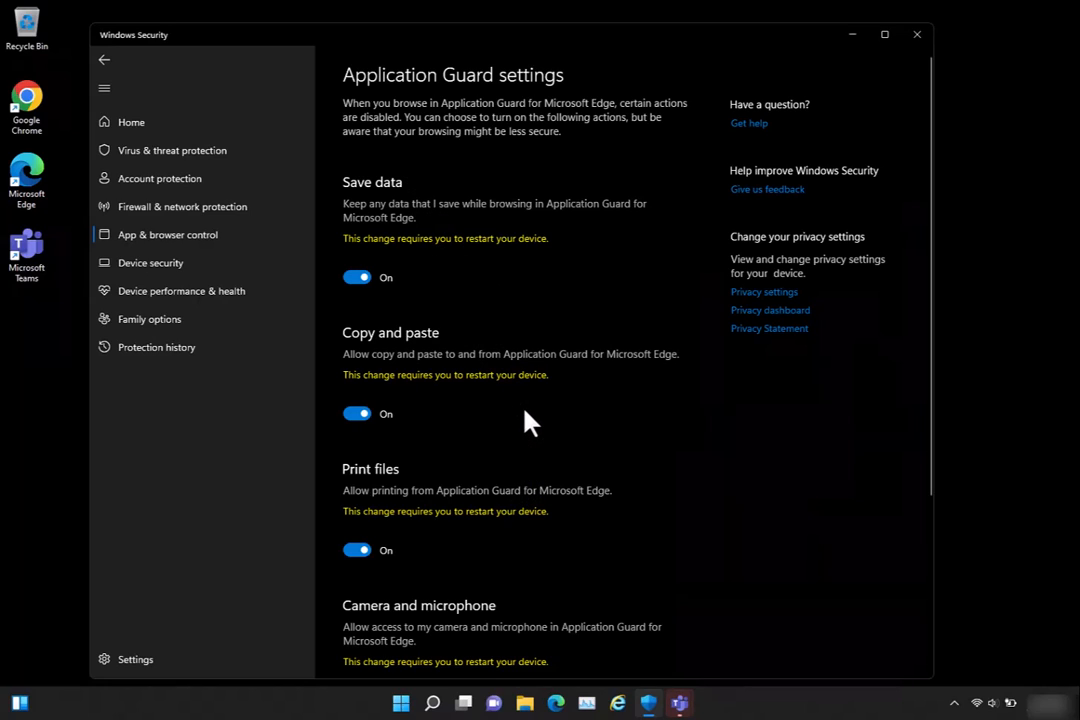
{"action": "scroll", "coordinate": [530, 422], "scroll_direction": "down", "scroll_amount": 3}
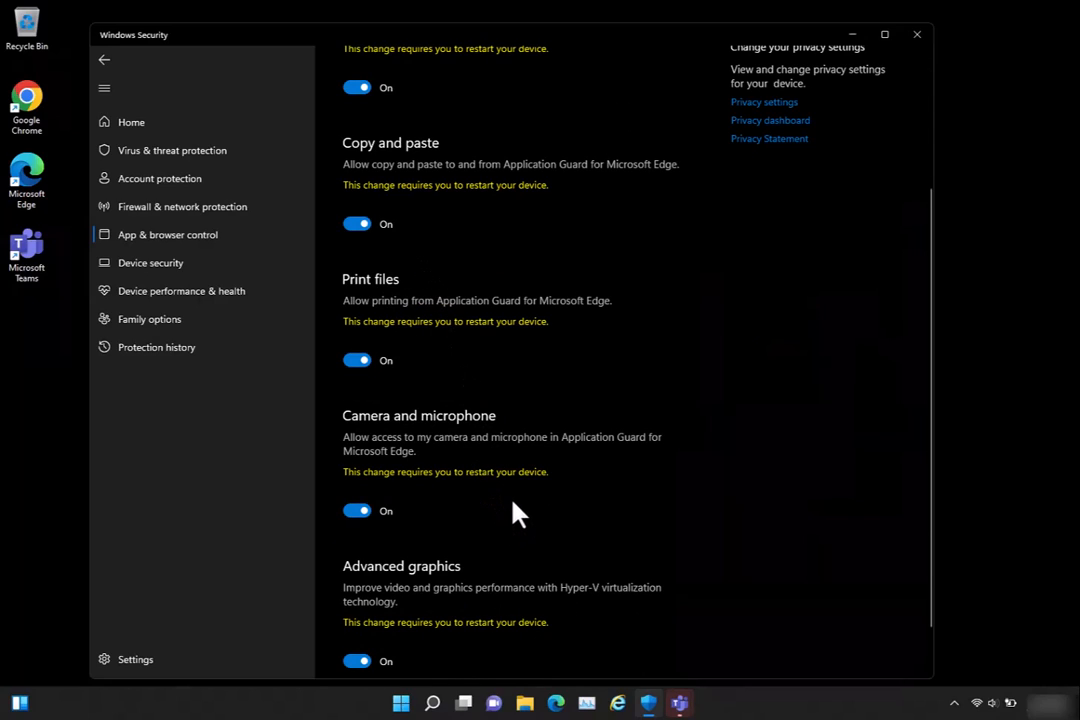
{"action": "scroll", "coordinate": [518, 490], "scroll_direction": "up", "scroll_amount": 3}
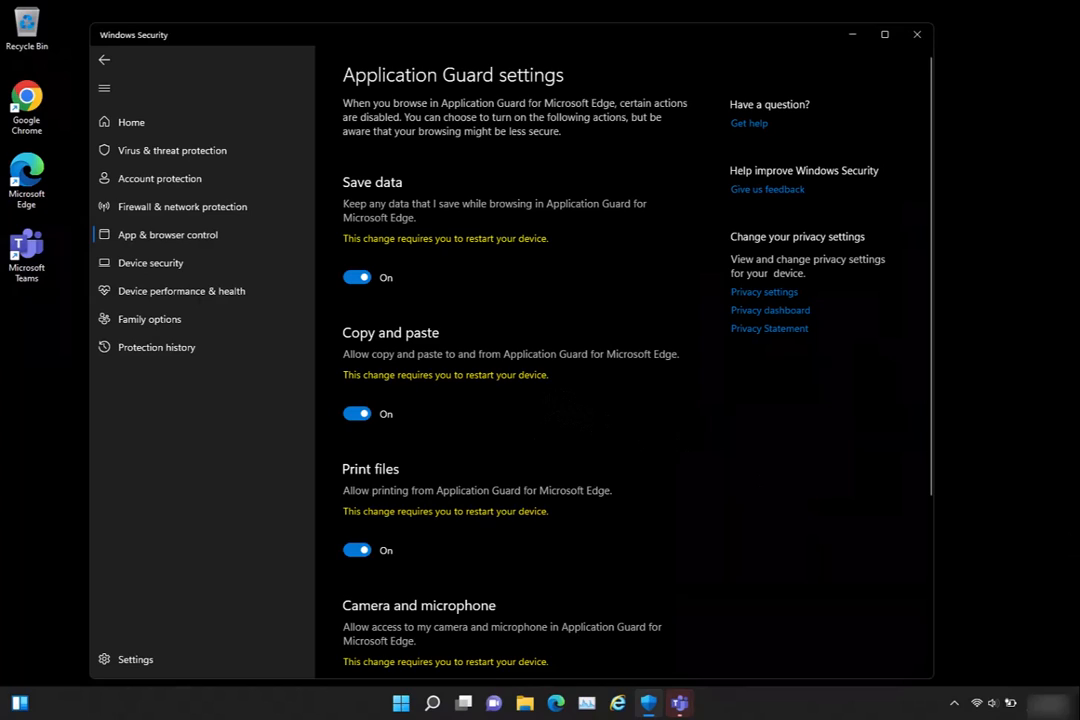
- Leave the Application Guard settings, close Windows Security and restart the computer to apply the changes
{"action": "left_click", "coordinate": [106, 64]}
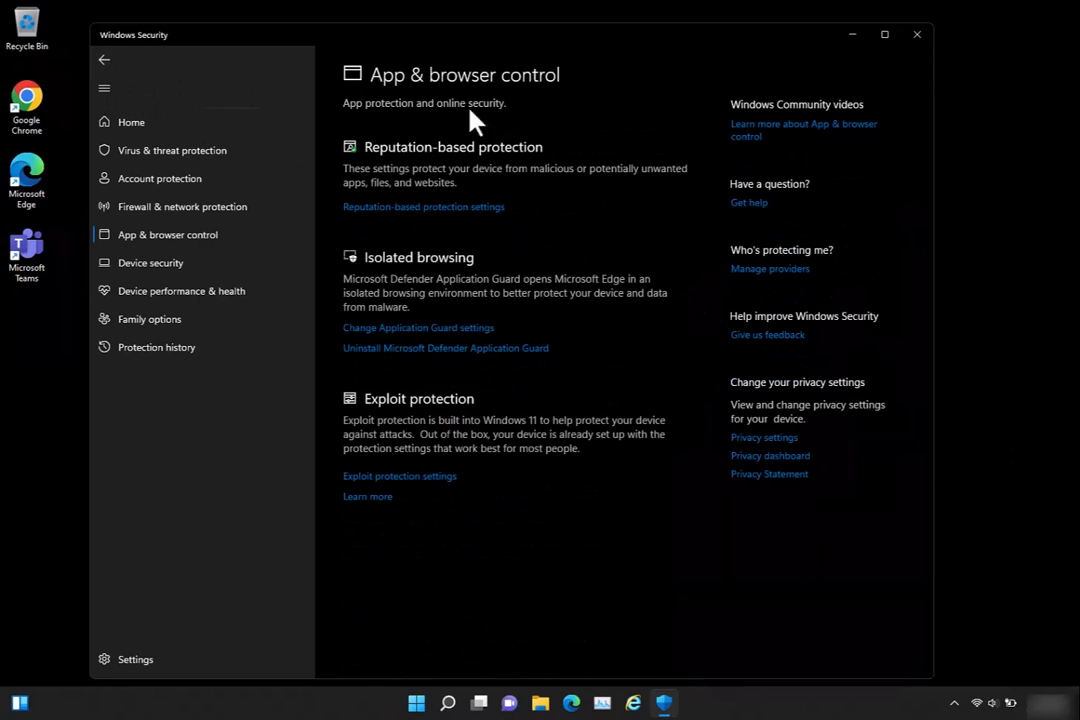
{"action": "left_click", "coordinate": [916, 35]}
{"action": "right_click", "coordinate": [431, 703]}
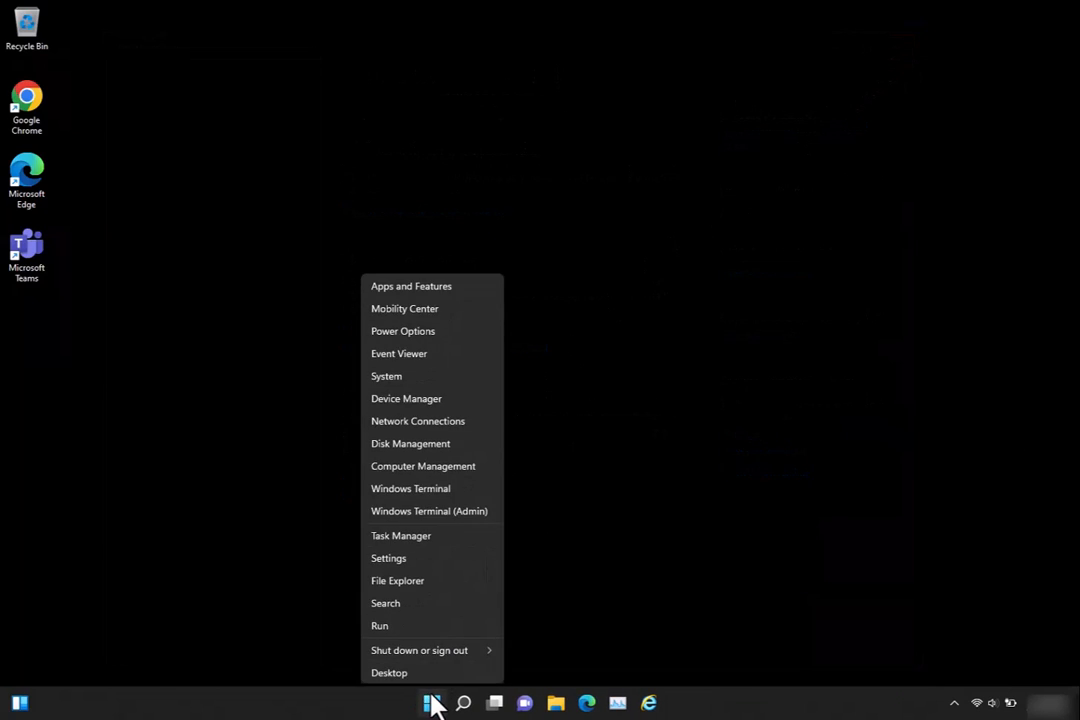
{"action": "mouse_move", "coordinate": [448, 651]}
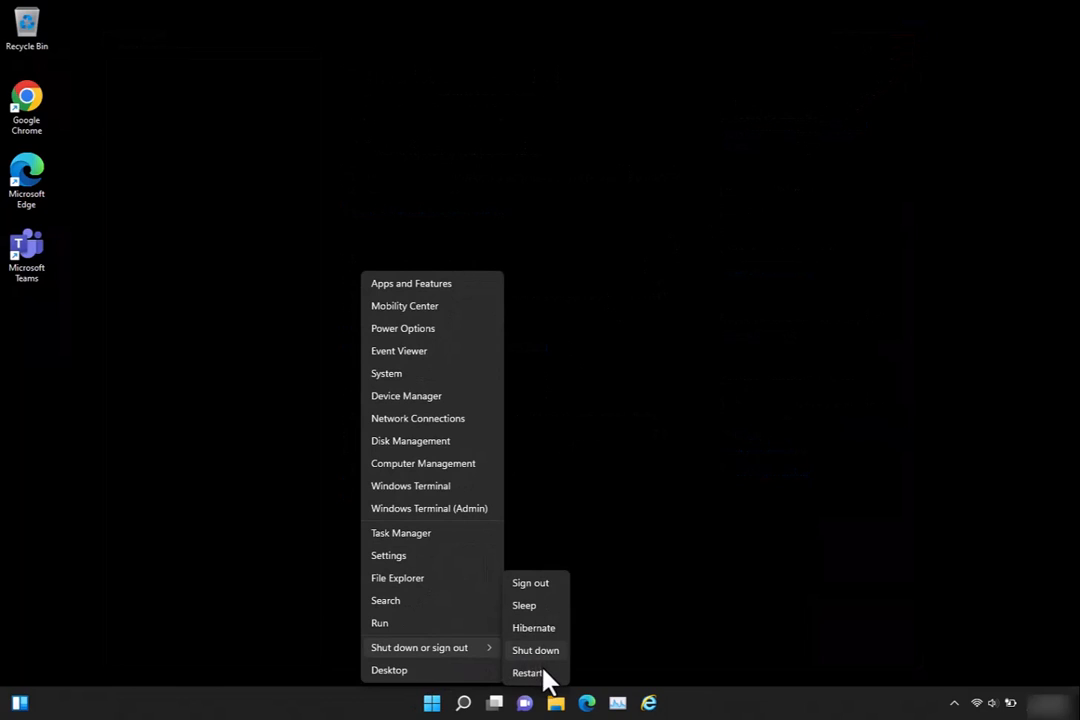
{"action": "left_click", "coordinate": [540, 673]}
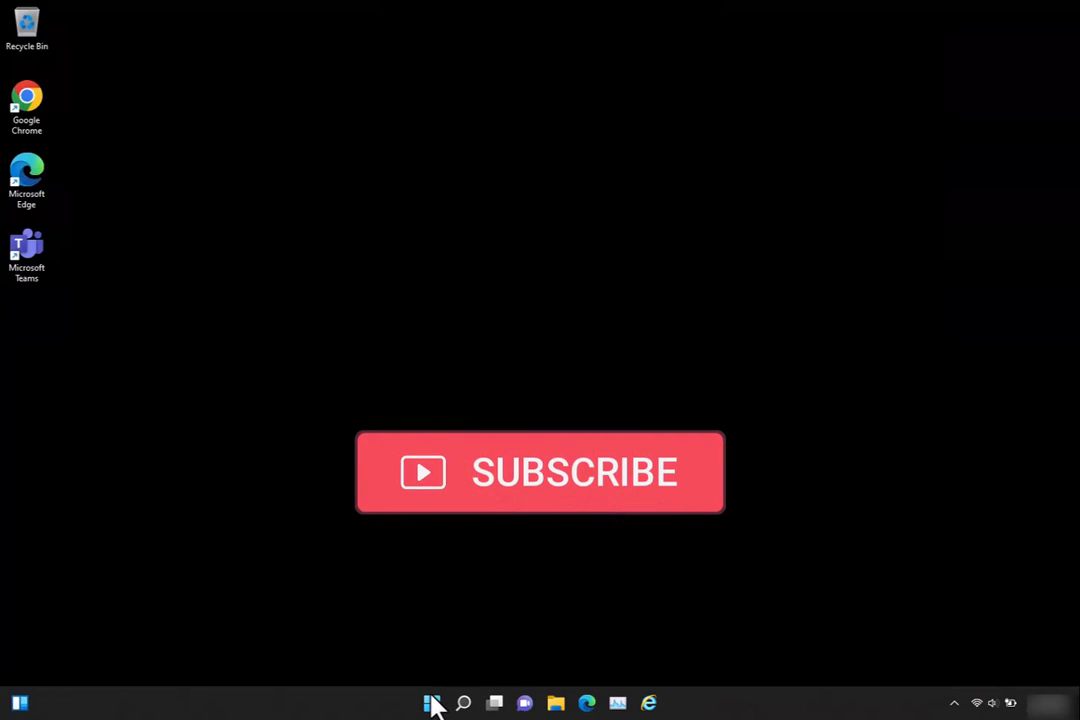
- Reopen Windows Security and review the Application Guard switches, then return to App & browser control
{"action": "left_click", "coordinate": [433, 705]}
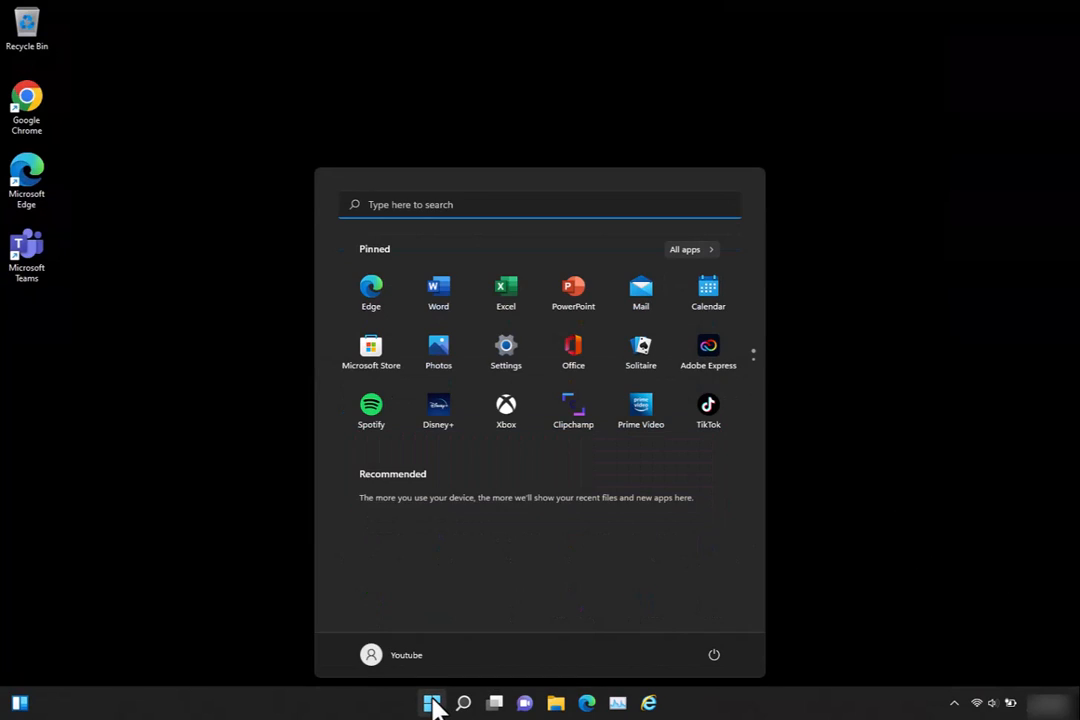
{"action": "type", "text": "windows"}
{"action": "key", "text": "Return"}
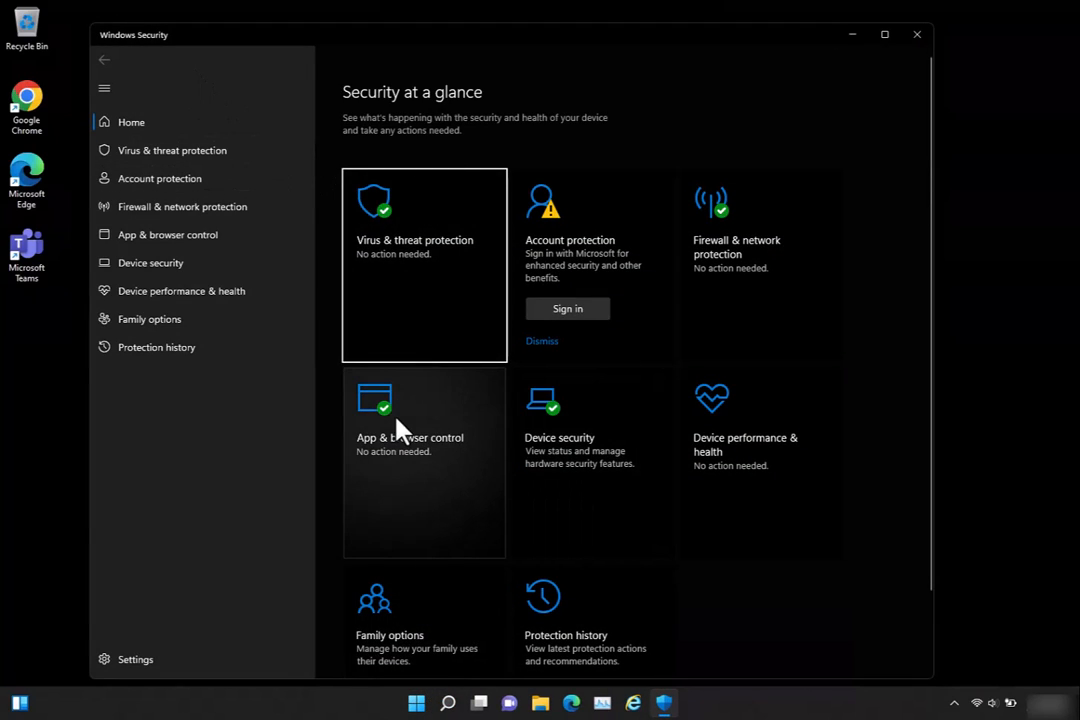
{"action": "left_click", "coordinate": [398, 428]}
{"action": "left_click", "coordinate": [420, 329]}
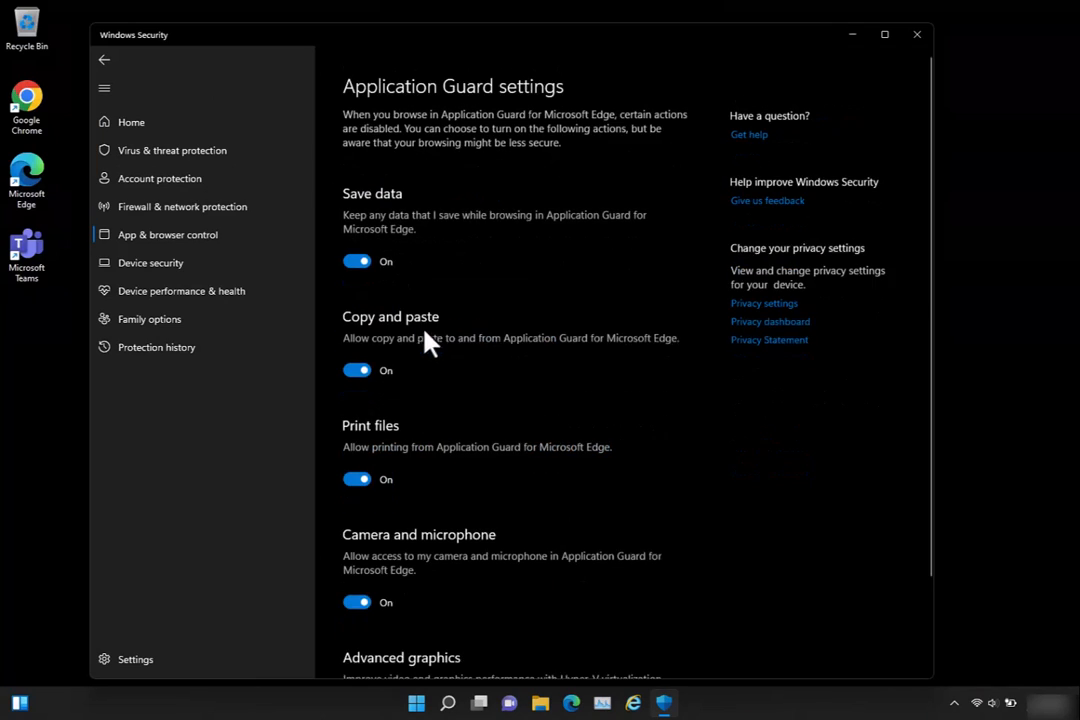
{"action": "scroll", "coordinate": [441, 453], "scroll_direction": "down", "scroll_amount": 3}
{"action": "scroll", "coordinate": [443, 569], "scroll_direction": "up", "scroll_amount": 3}
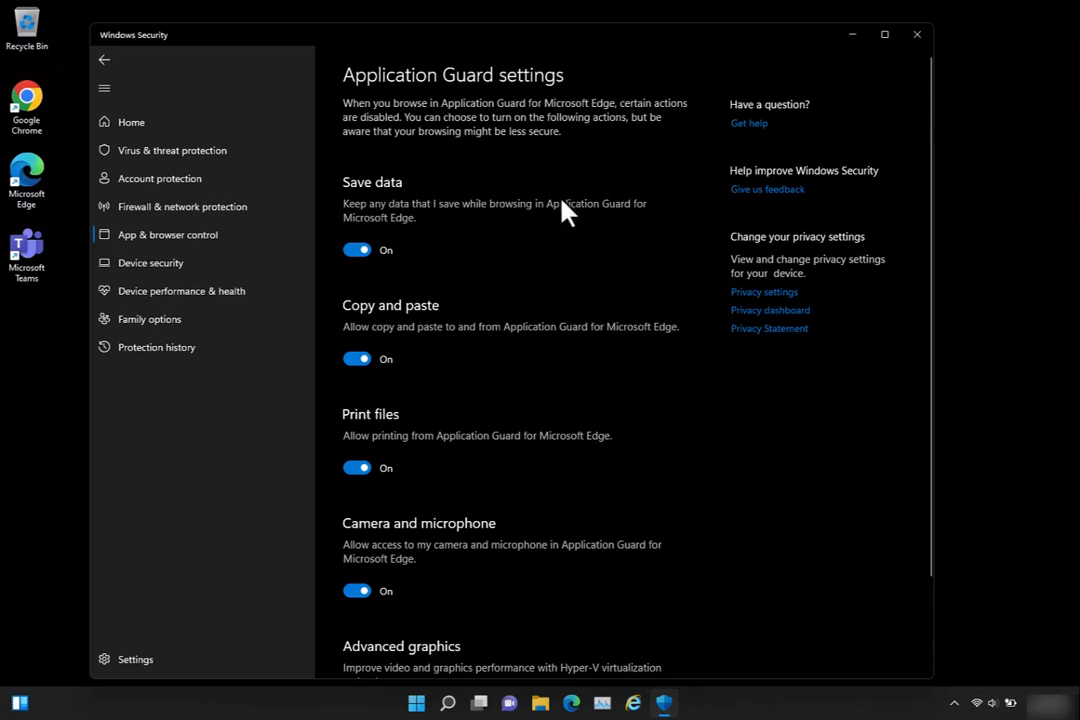
{"action": "left_click", "coordinate": [104, 60]}
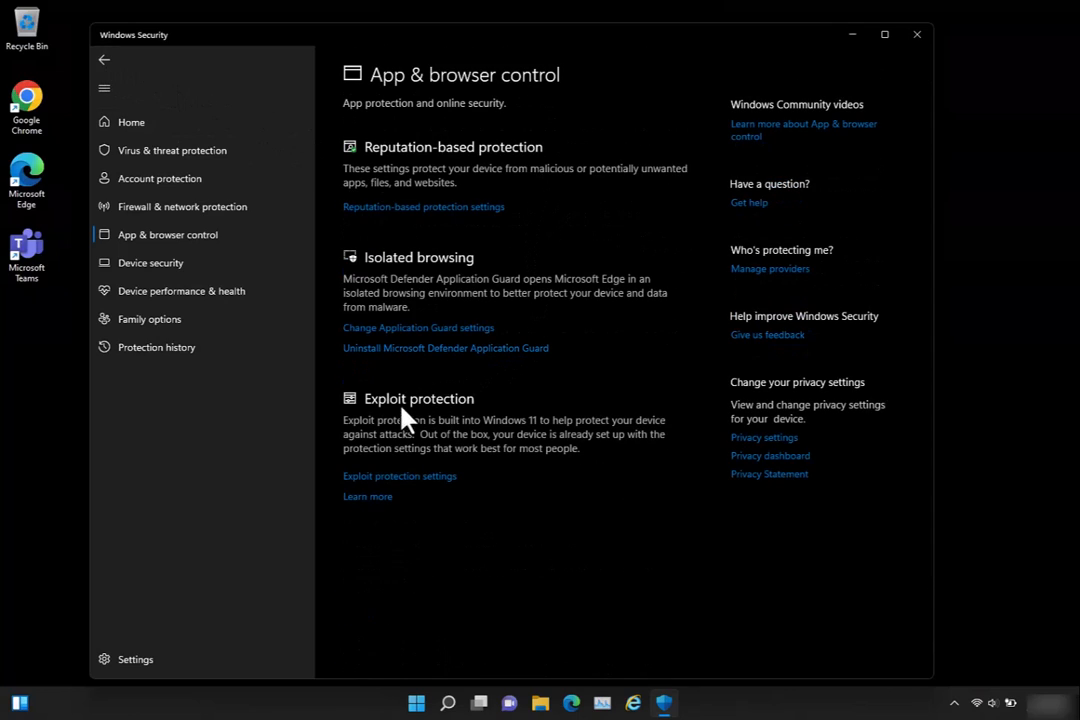
- Review the Exploit protection system settings and return to the App & browser control overview
{"action": "left_click", "coordinate": [425, 477]}
{"action": "scroll", "coordinate": [553, 335], "scroll_direction": "down", "scroll_amount": 3}
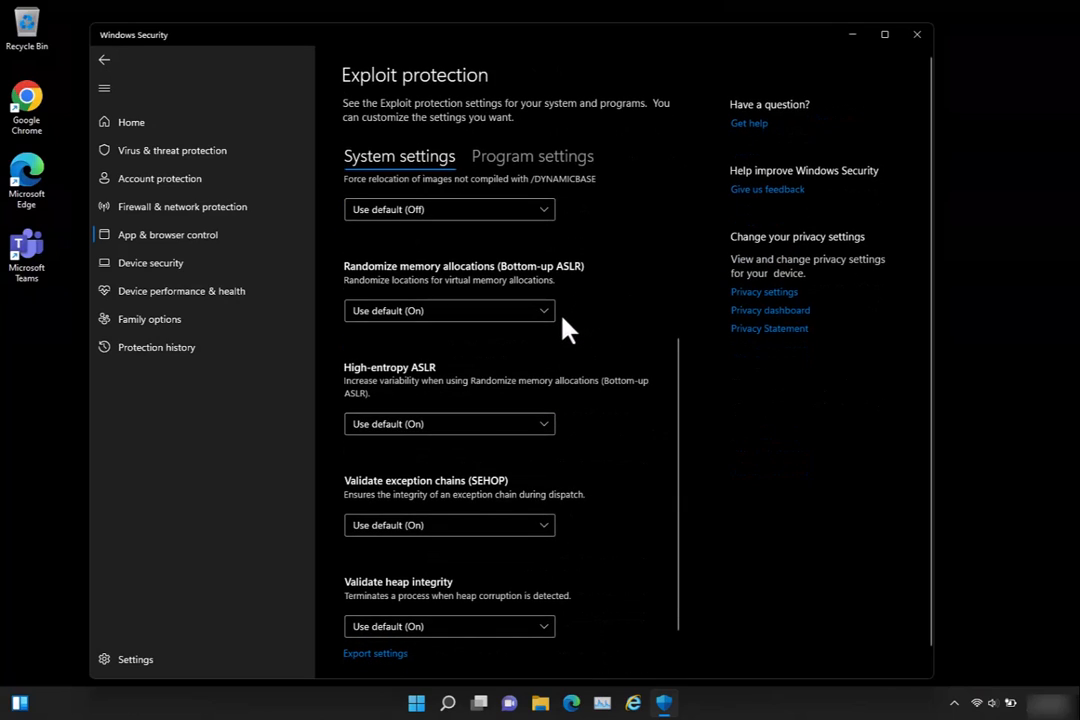
{"action": "scroll", "coordinate": [586, 378], "scroll_direction": "up", "scroll_amount": 3}
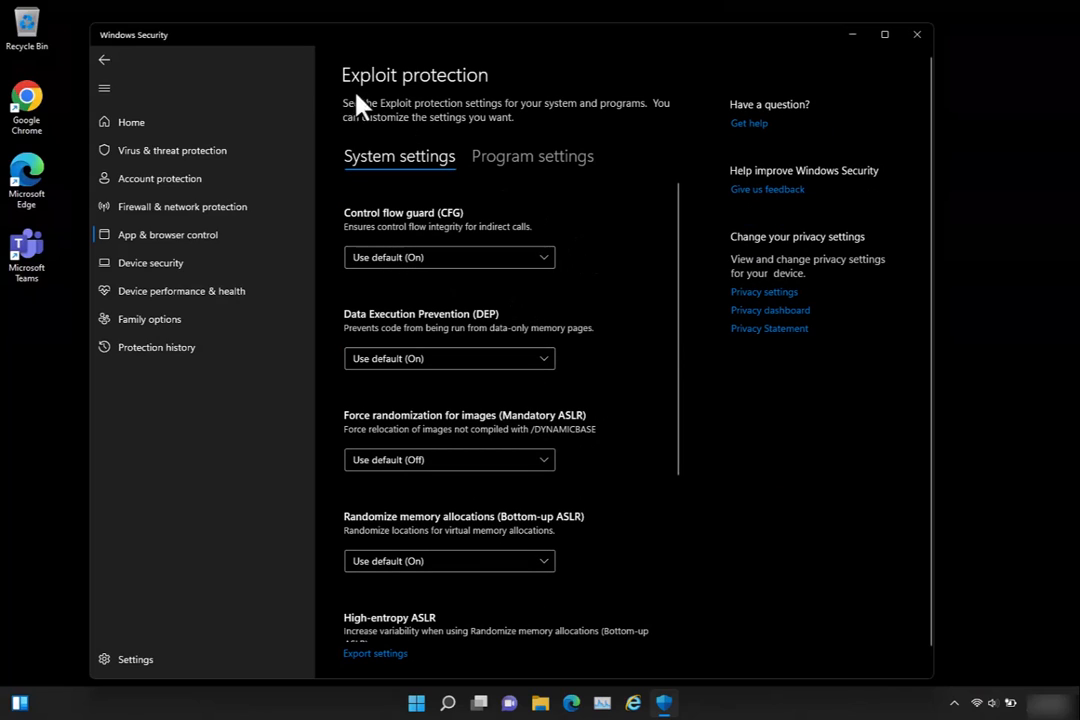
{"action": "left_click", "coordinate": [104, 60]}
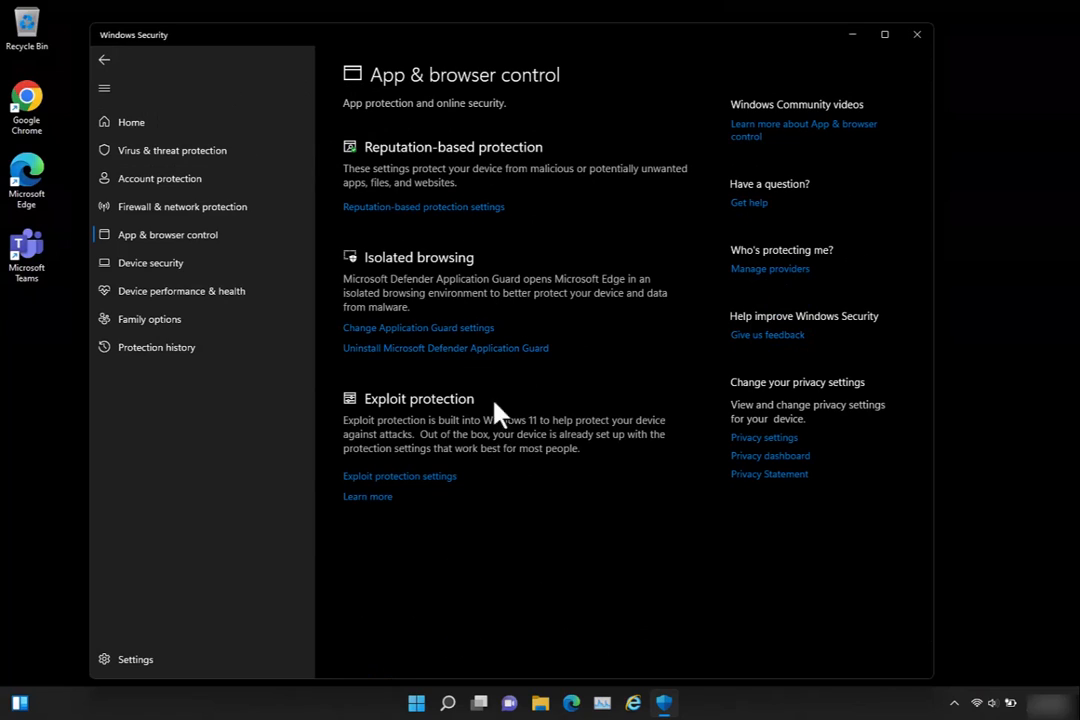
- Review the Virus & threat protection page and expand the Microsoft Defender Antivirus options to view the periodic scanning setting
{"action": "left_click", "coordinate": [203, 151]}
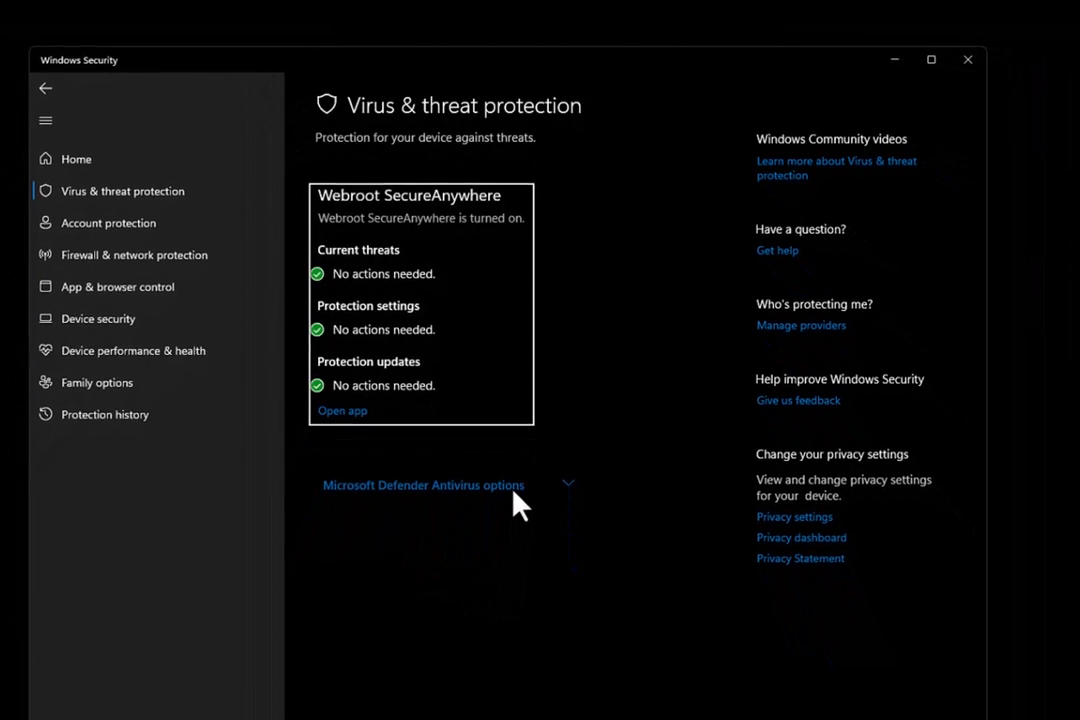
{"action": "left_click", "coordinate": [512, 490]}
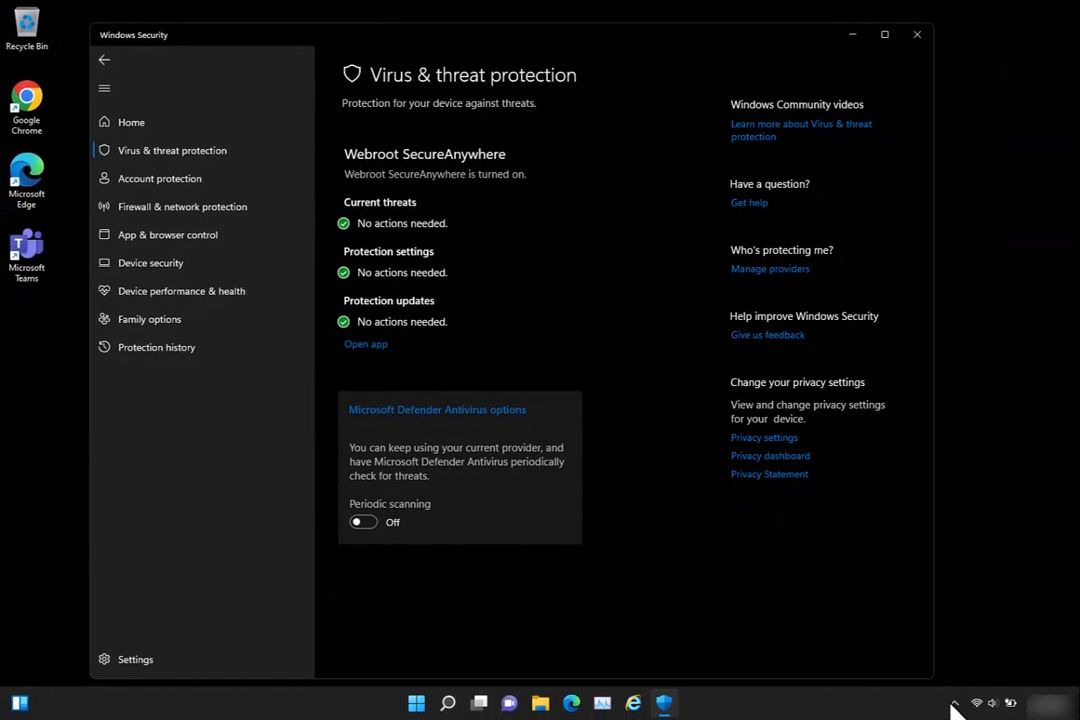
- Open the Security at a glance overview from the hidden Windows Security notification icon, then recheck that icon's status
{"action": "left_click", "coordinate": [954, 704]}
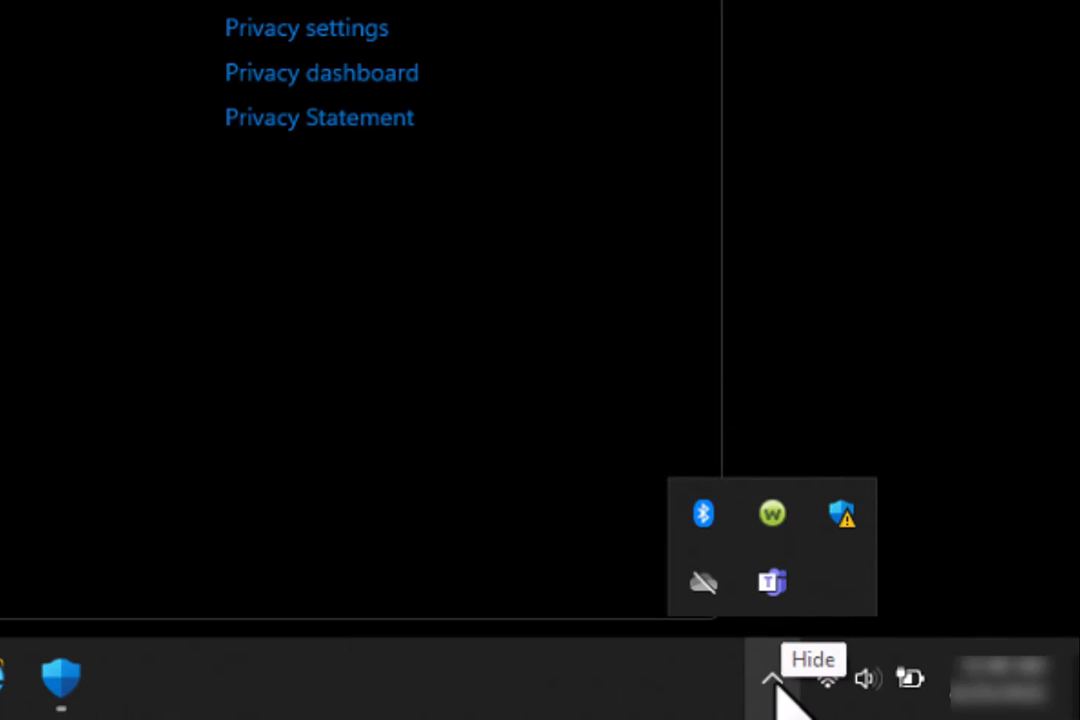
{"action": "left_click", "coordinate": [847, 524]}
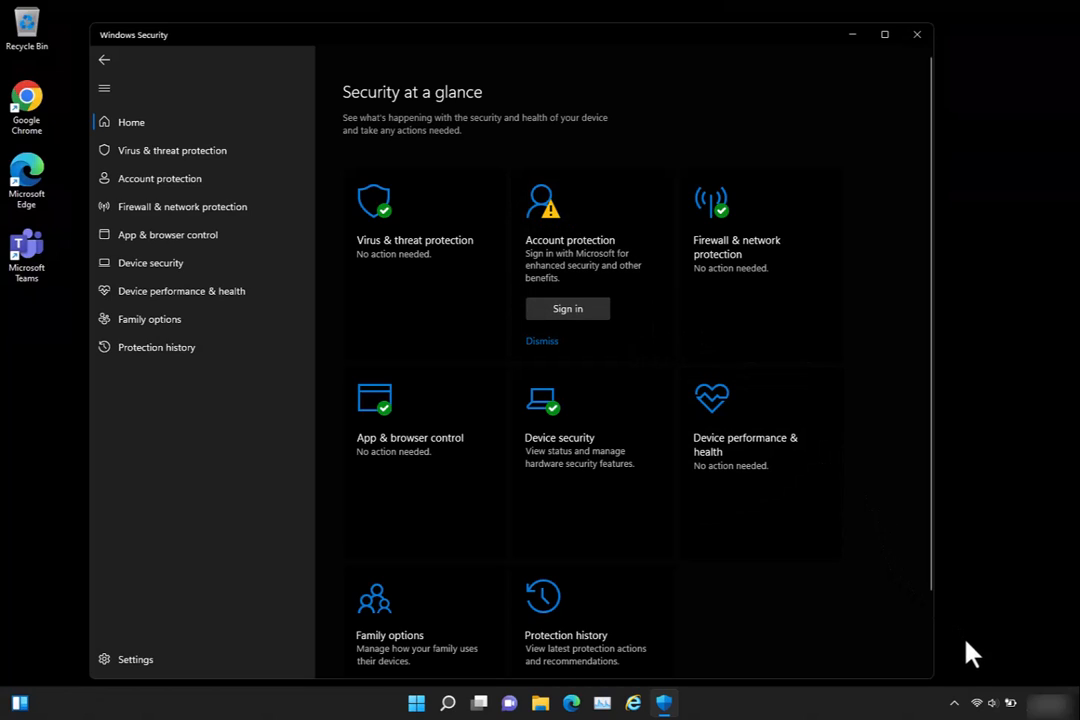
{"action": "left_click", "coordinate": [955, 703]}
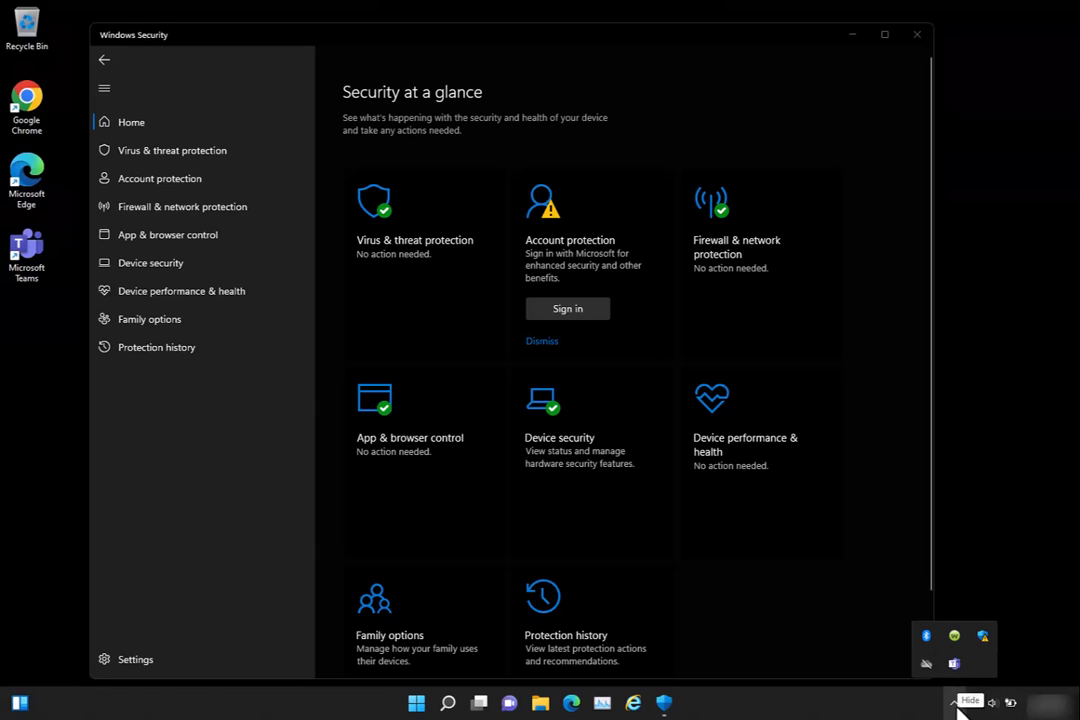
{"action": "left_click", "coordinate": [957, 706]}
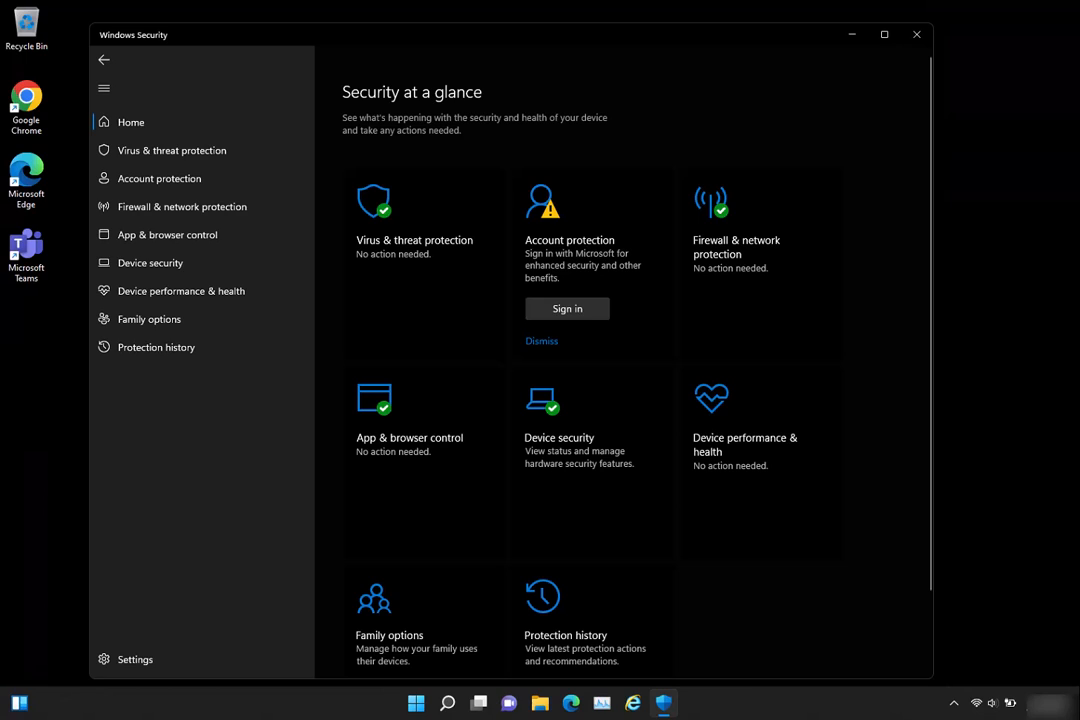
- Review the Device performance & health report and the Firewall & network protection status, returning to the Security at a glance overview
{"action": "left_click", "coordinate": [728, 448]}
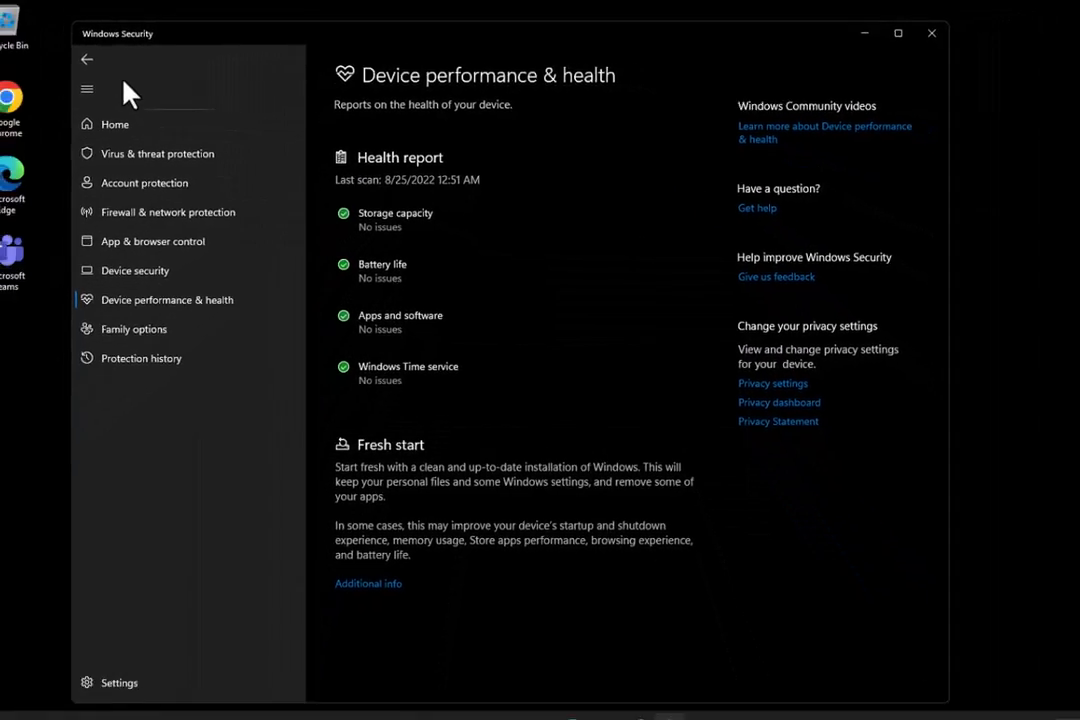
{"action": "left_click", "coordinate": [87, 59]}
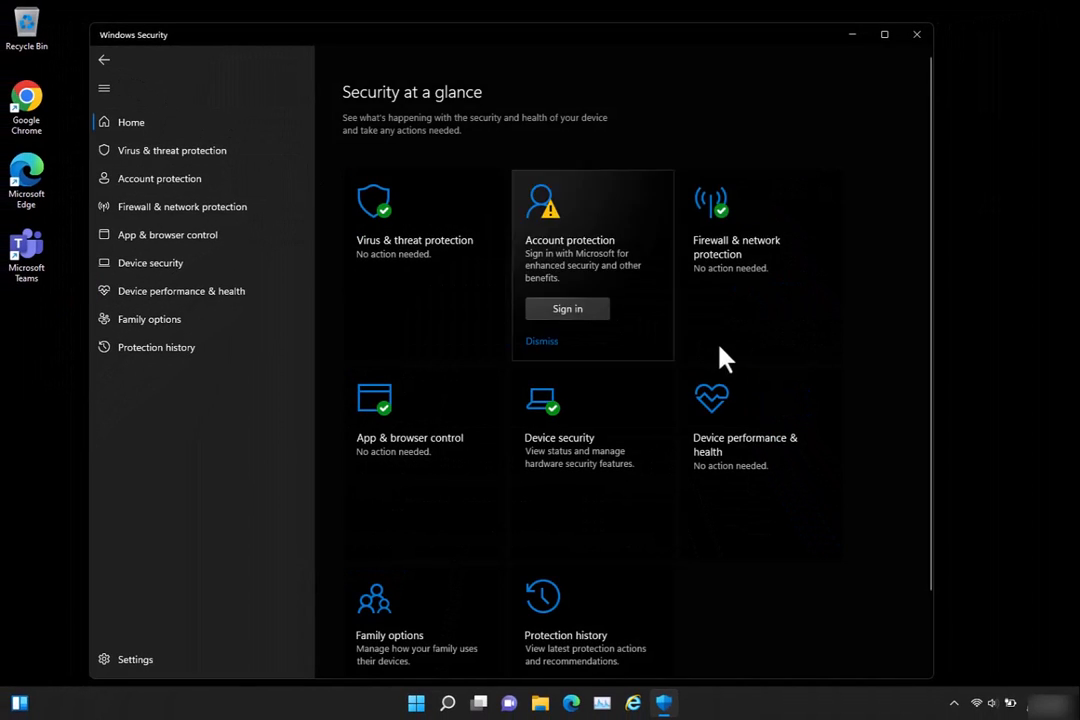
{"action": "left_click", "coordinate": [745, 270]}
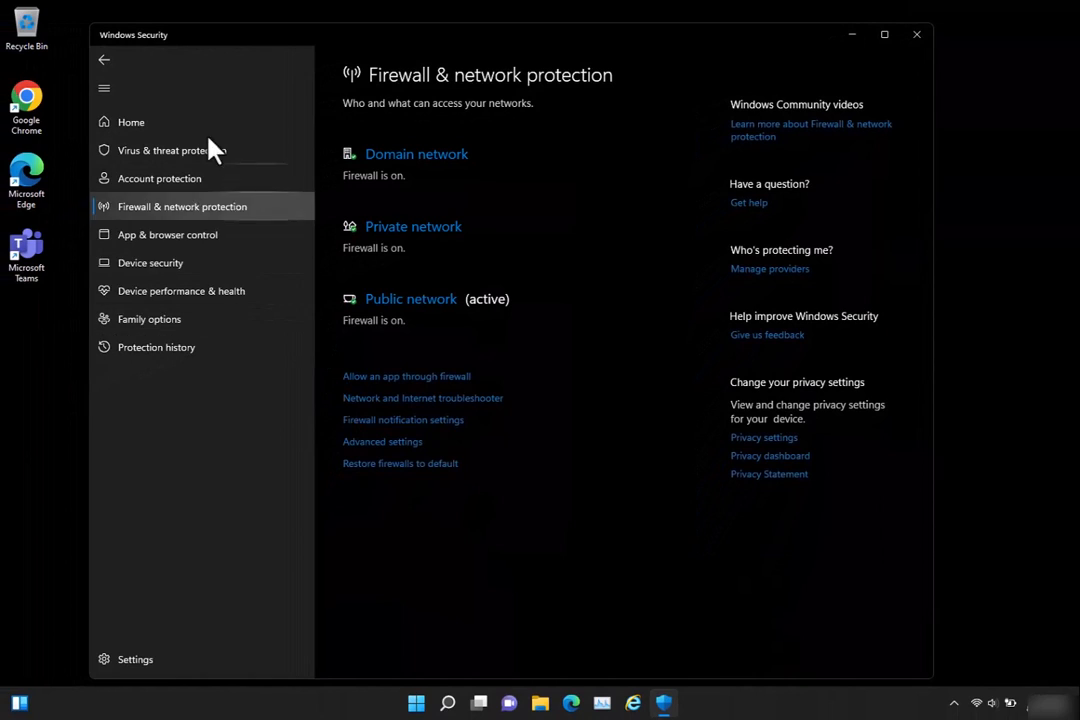
{"action": "left_click", "coordinate": [105, 61]}
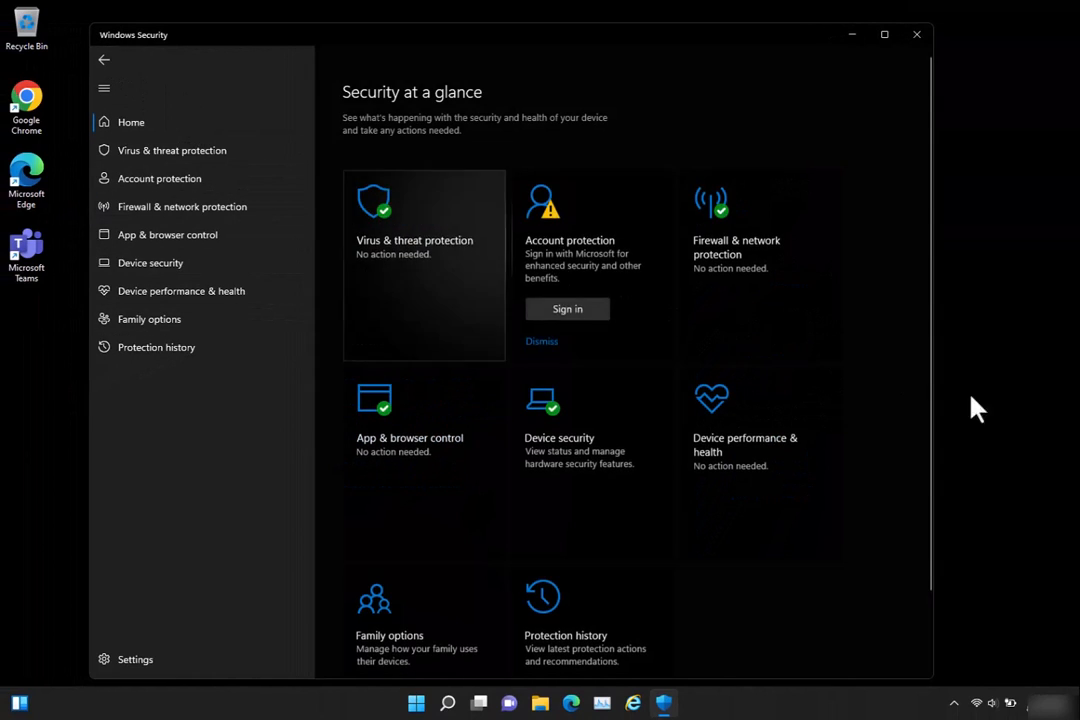
- Open the quick settings for network, volume and battery
{"action": "left_click", "coordinate": [992, 703]}
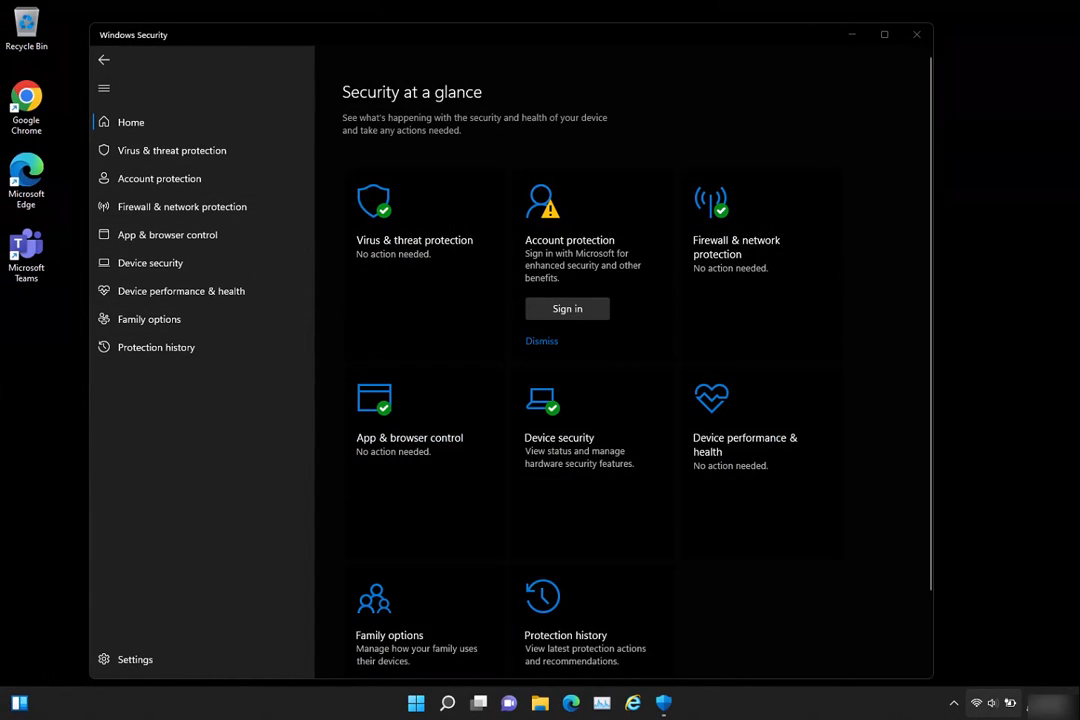